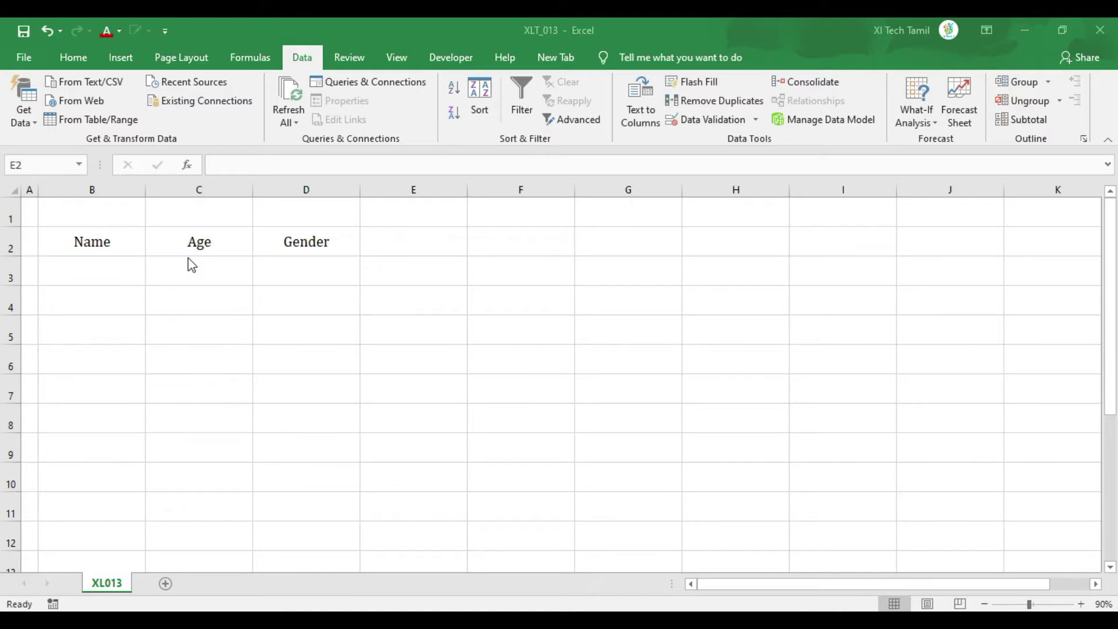
- Give Gender cell D3 a List validation with source Male,Female,others
left_click(295, 269)
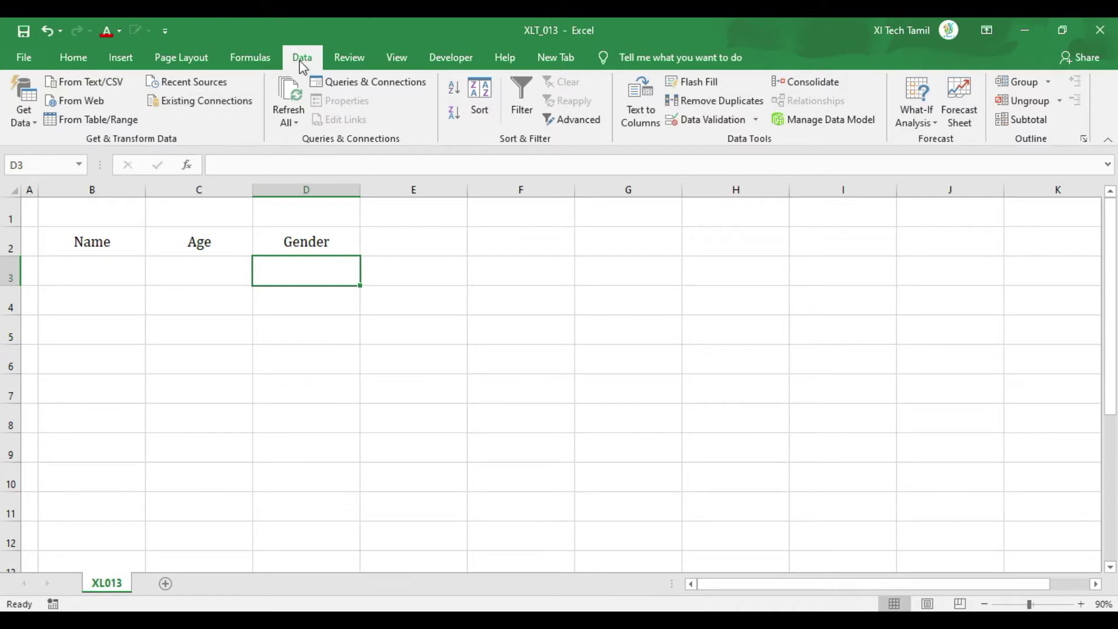
left_click(709, 120)
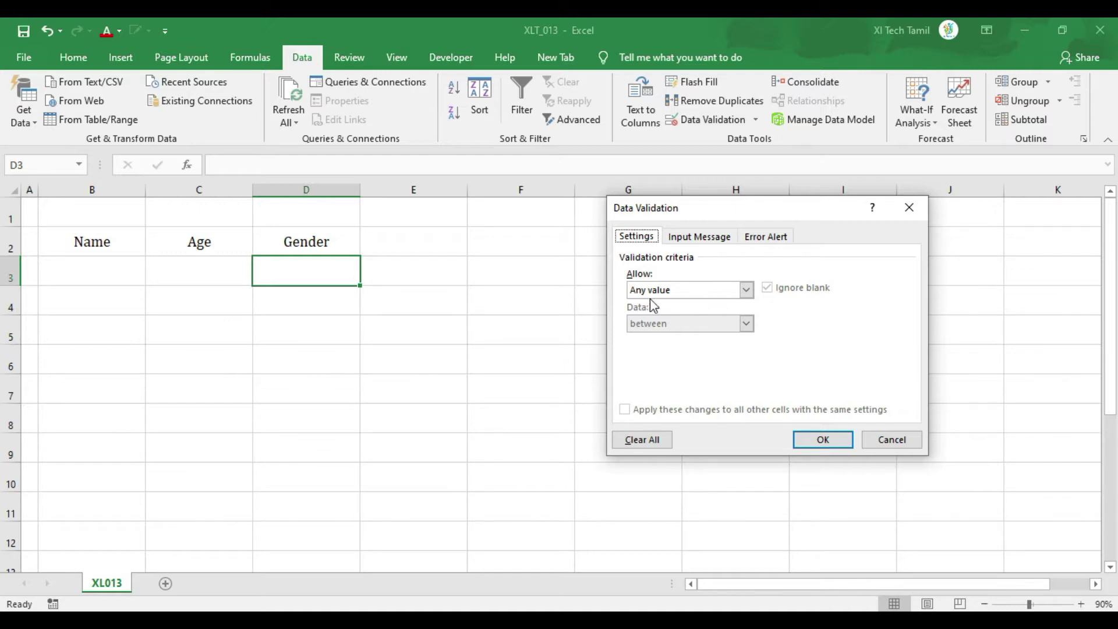
left_click(648, 296)
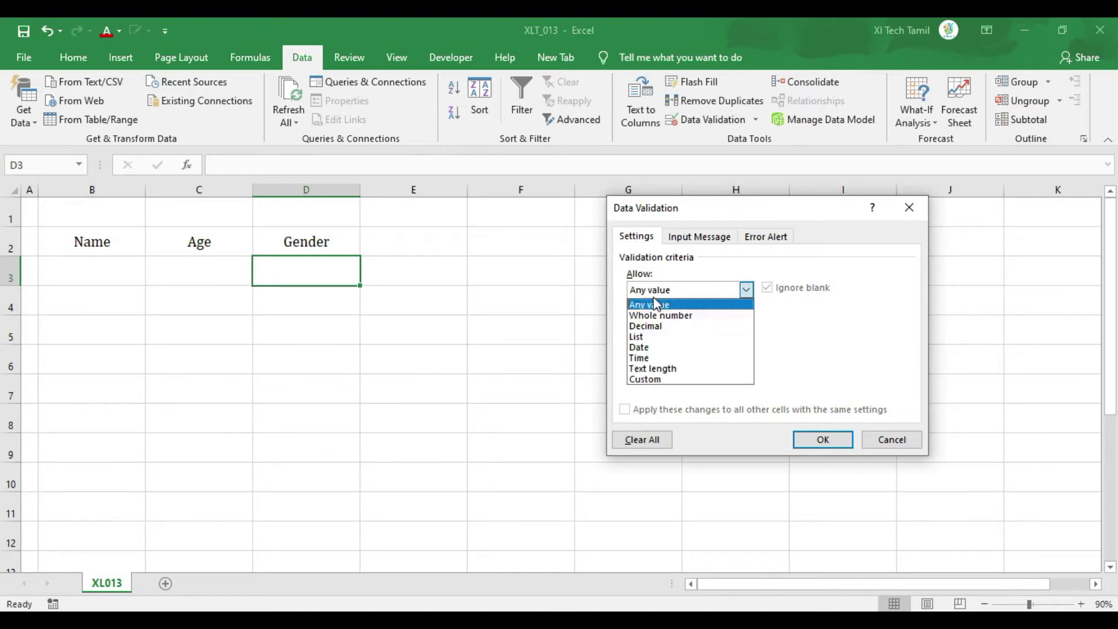
left_click(635, 337)
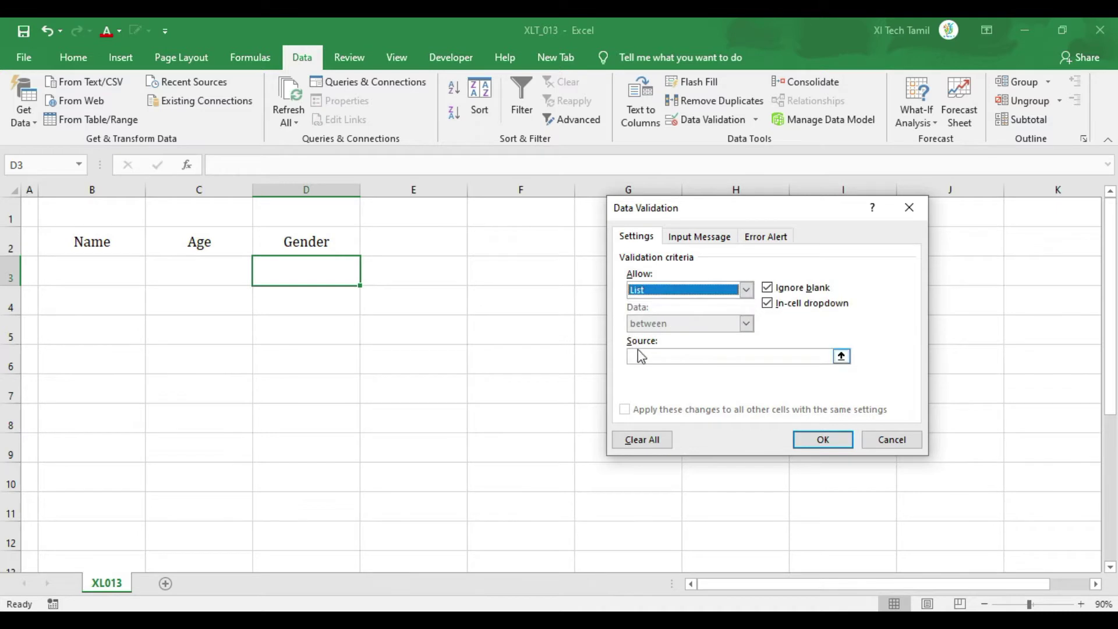
left_click(644, 355)
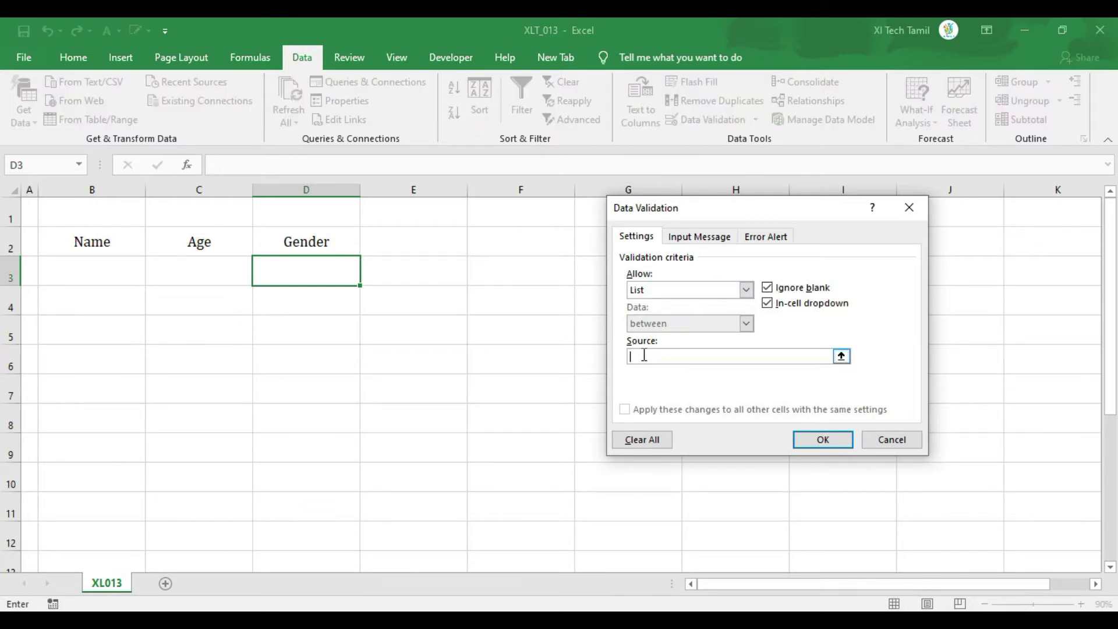
type("Male,Female,others")
left_click(815, 438)
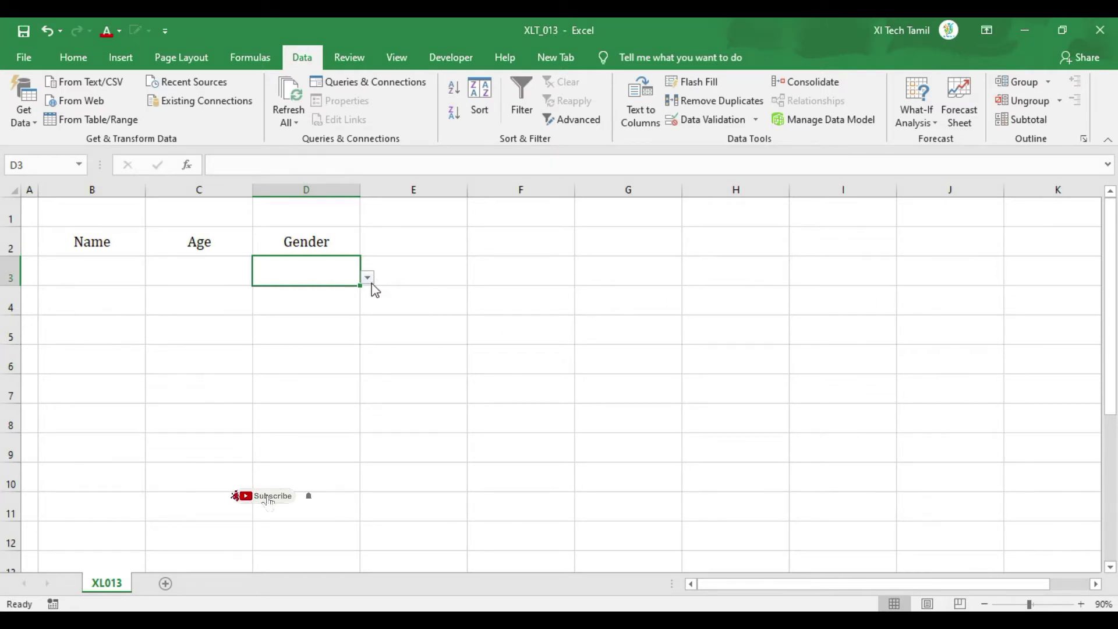
- Pick others, then Male, from D3's gender dropdown
left_click(367, 278)
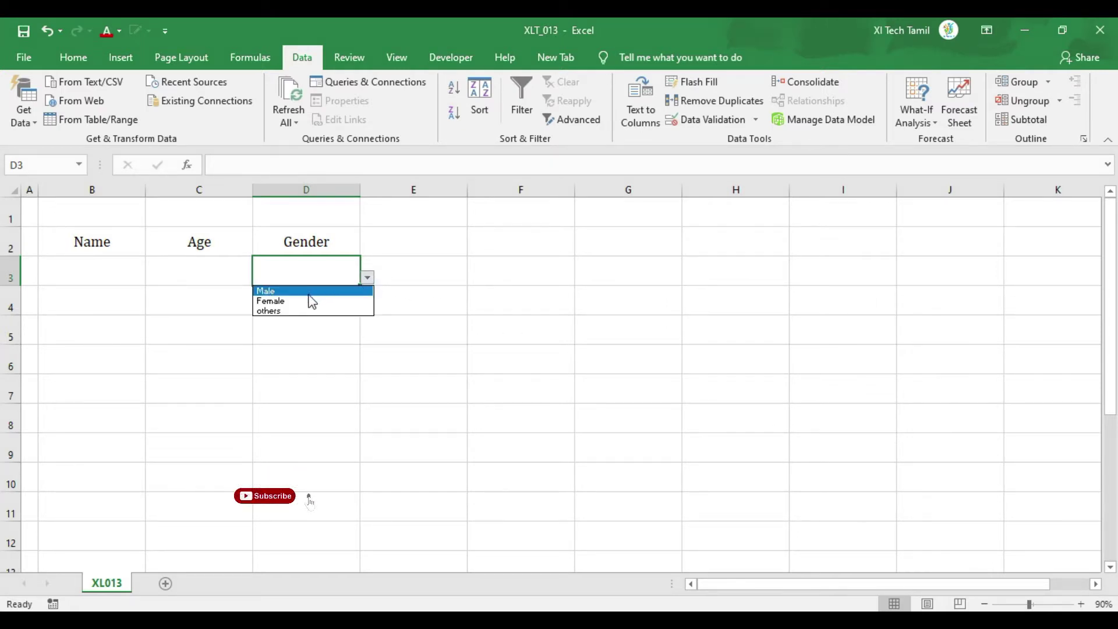
left_click(302, 311)
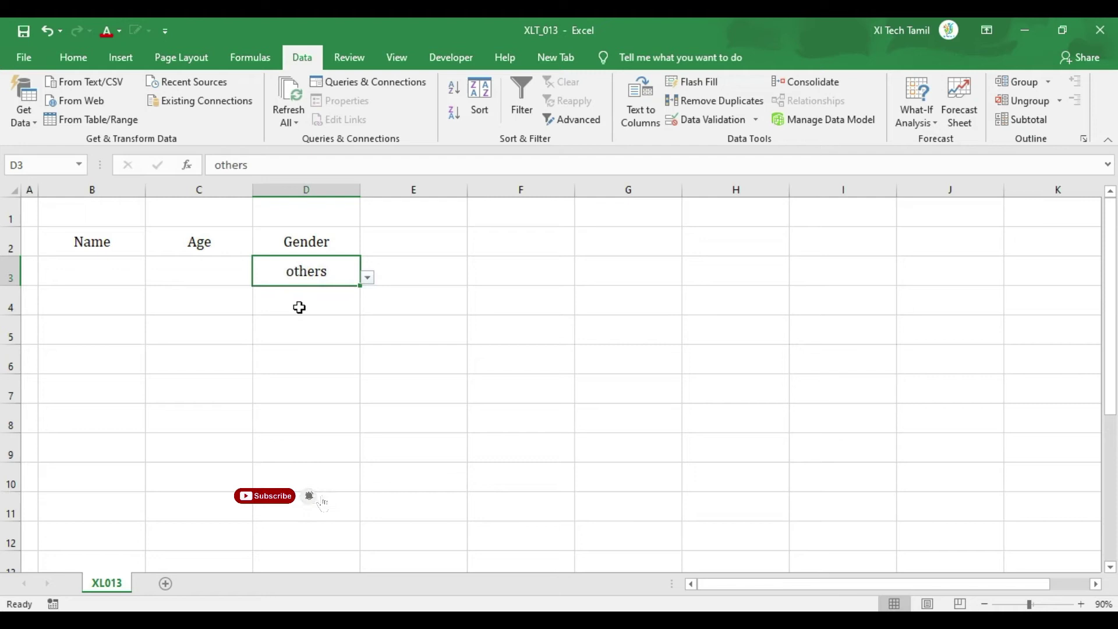
left_click(368, 278)
left_click(268, 292)
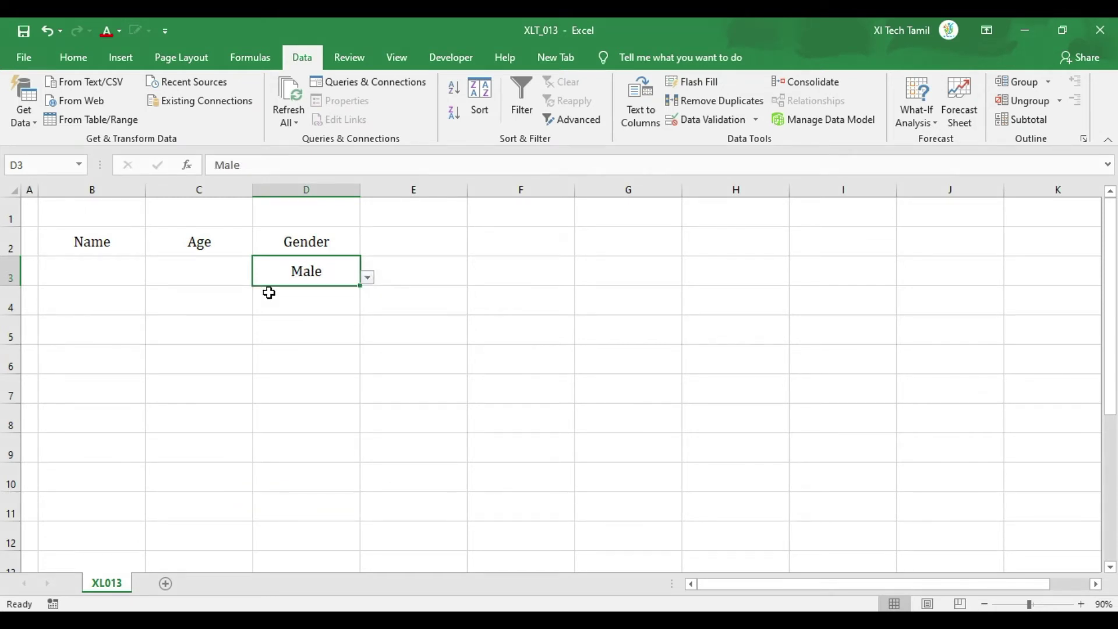
- Try entering NA in D3 and dismiss the validation error, keeping Male
type("NA")
key("Return")
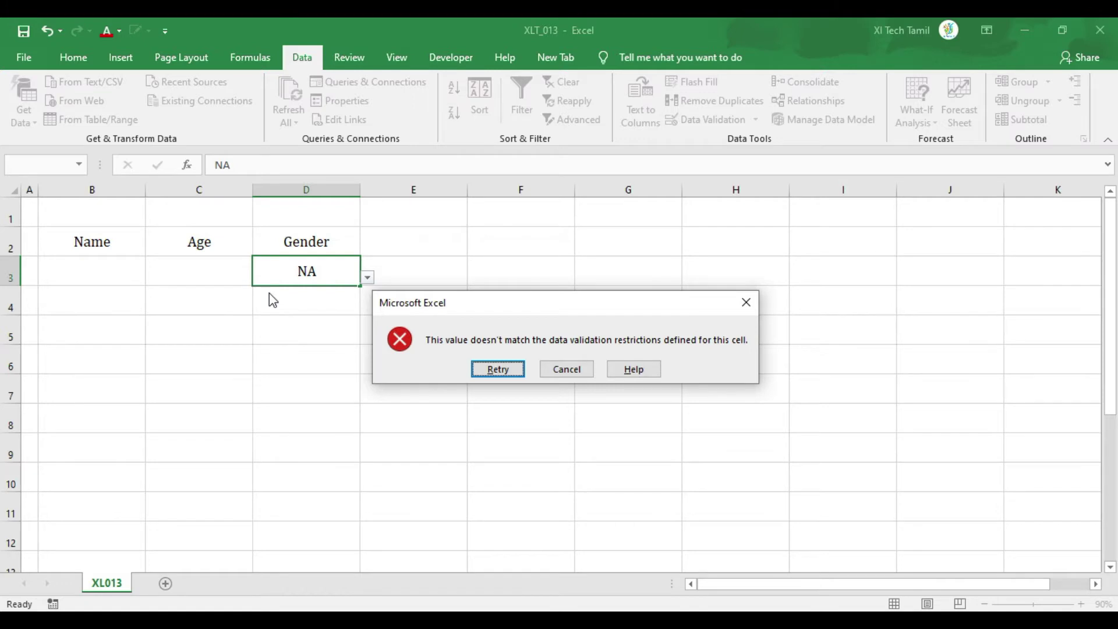
key("Escape")
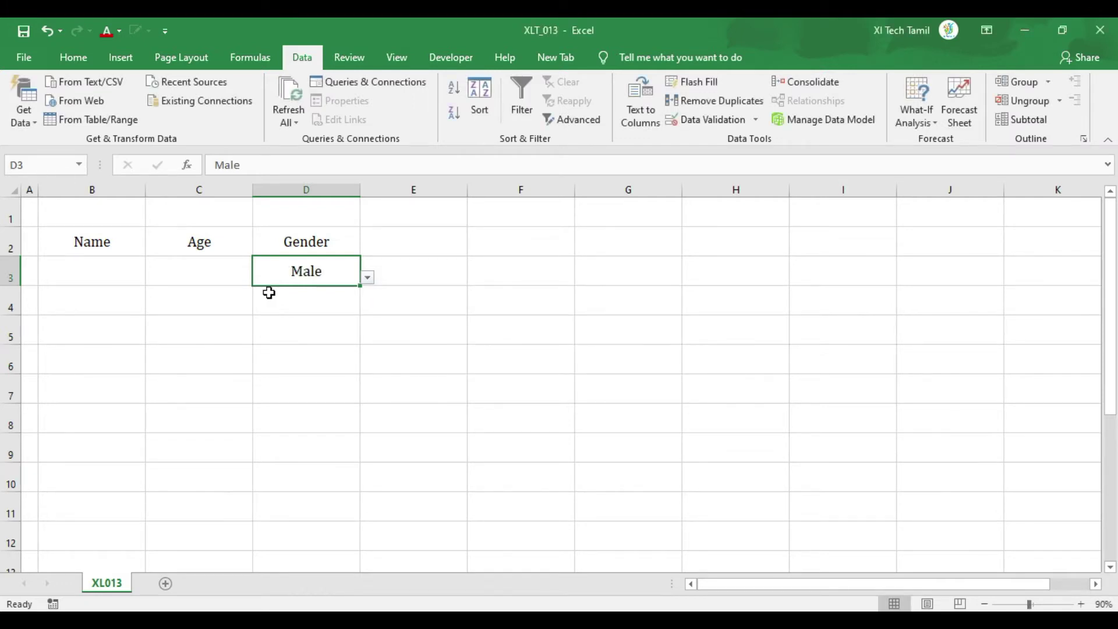
- Add the input message 'Pls select from the Dropdown' to D3's validation
left_click(701, 120)
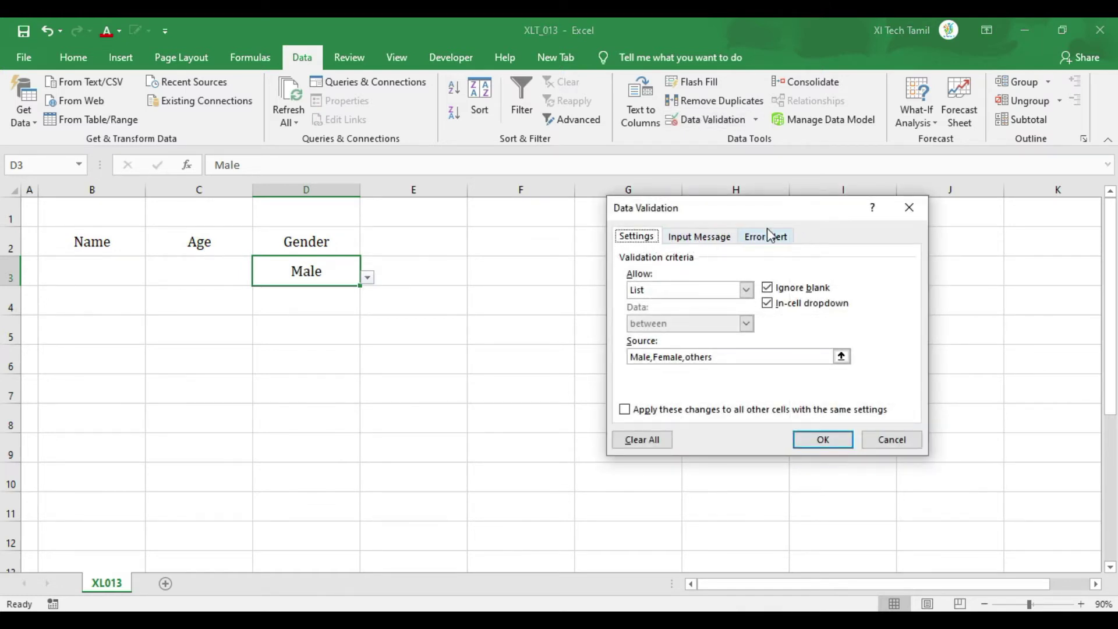
left_click(713, 239)
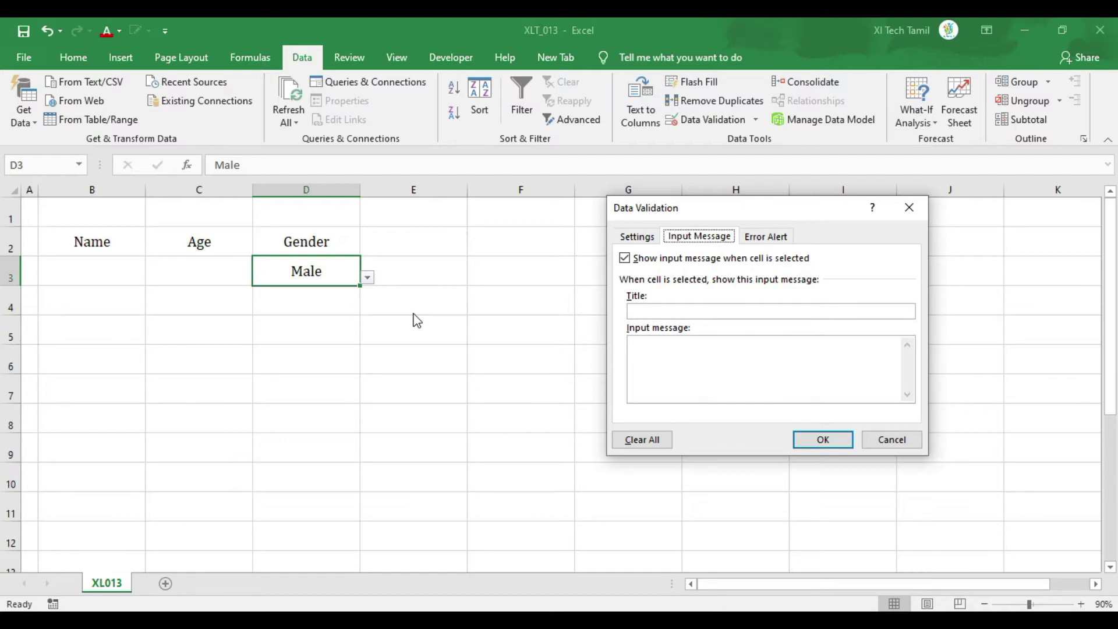
left_click(659, 358)
type("Pls select from the Dropdown")
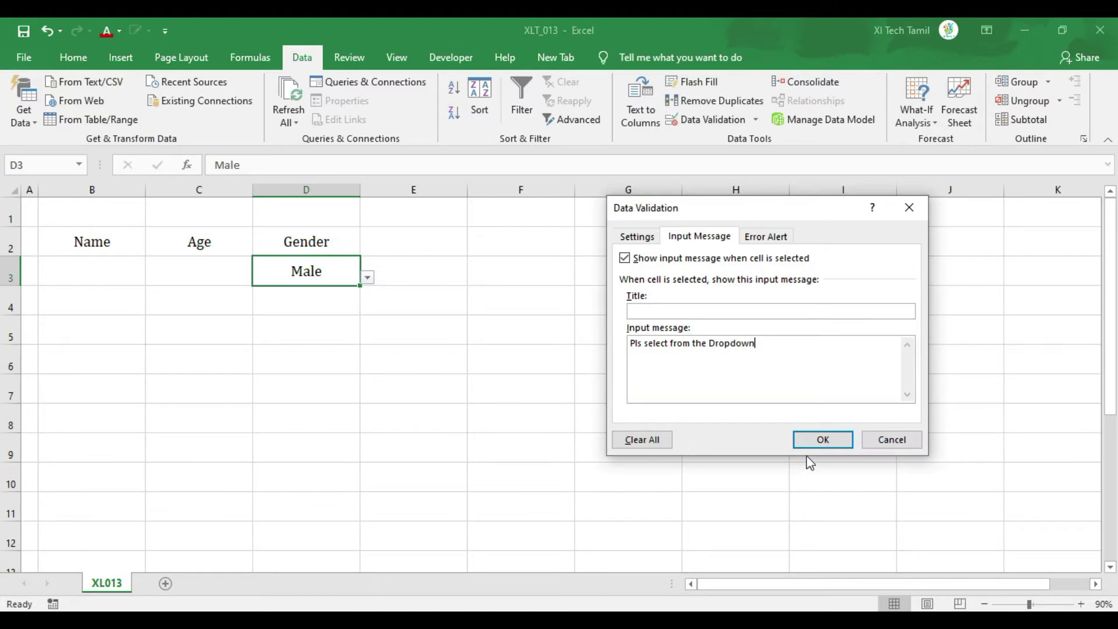
left_click(809, 448)
- Clear D3's value and reselect it to display the hint
key("Delete")
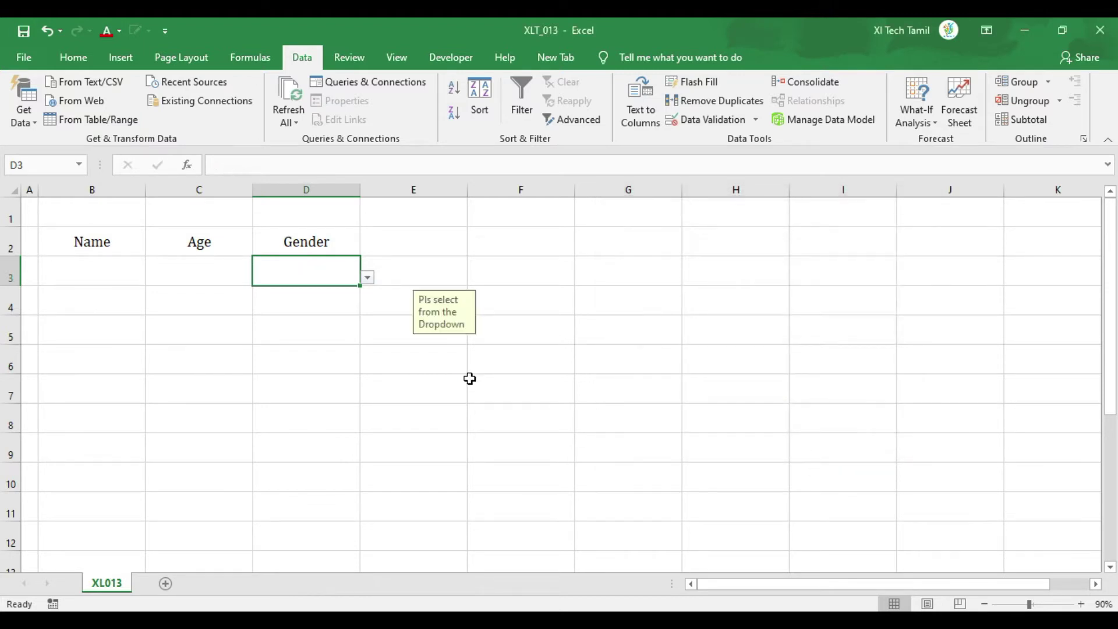
left_click(192, 283)
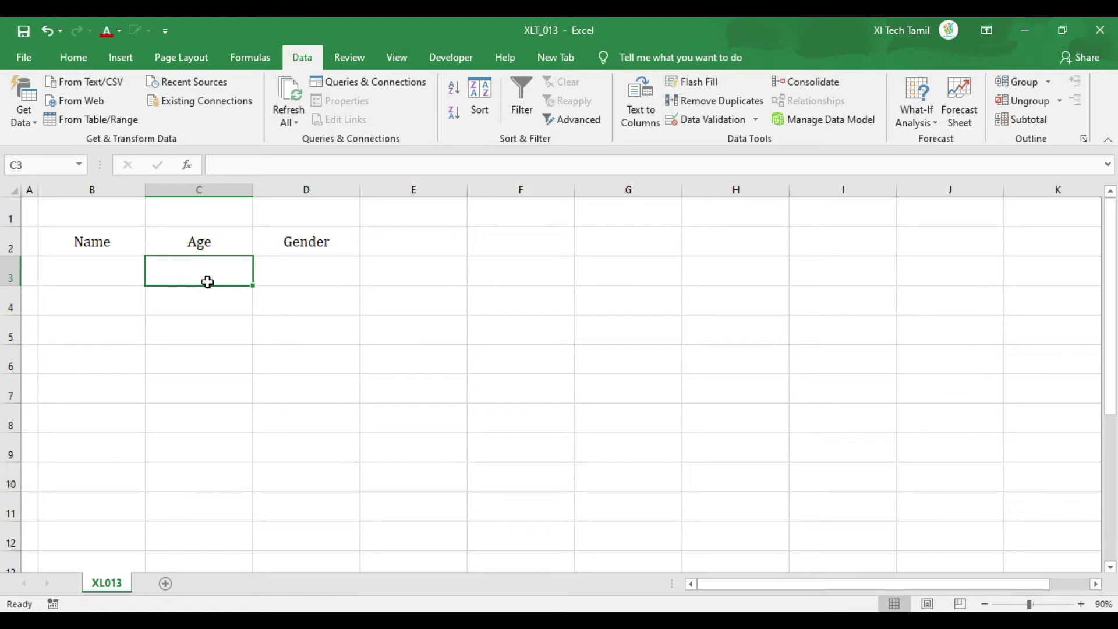
key("Right")
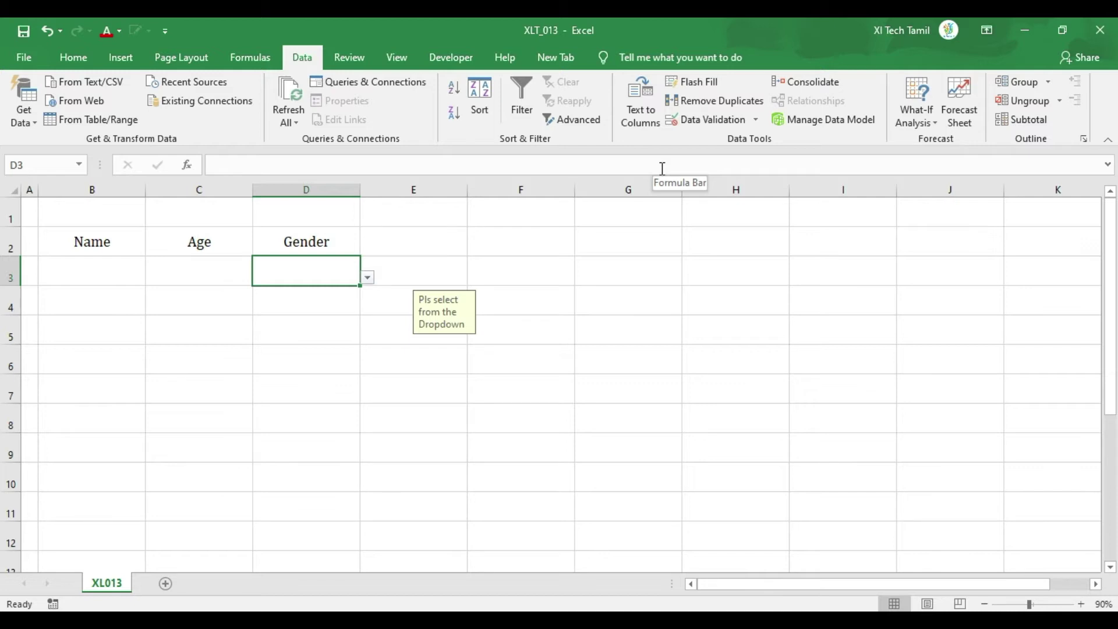
- Set a Stop error alert reading 'Gender should be select from the dropdown' with an 'Error Message' title
left_click(723, 120)
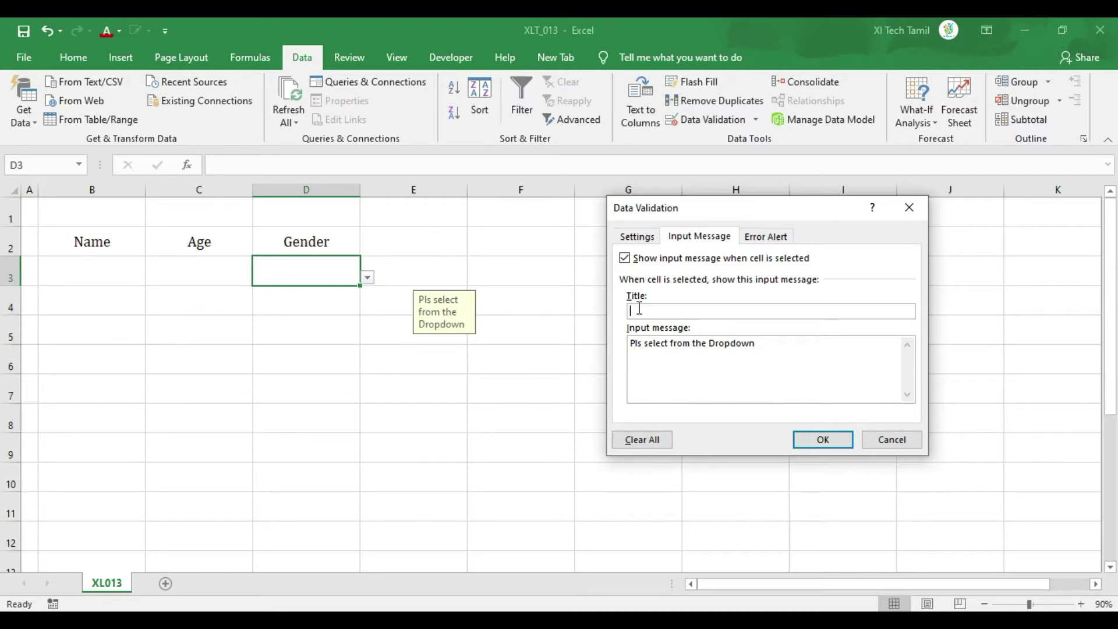
key("ctrl+Tab")
left_click(657, 317)
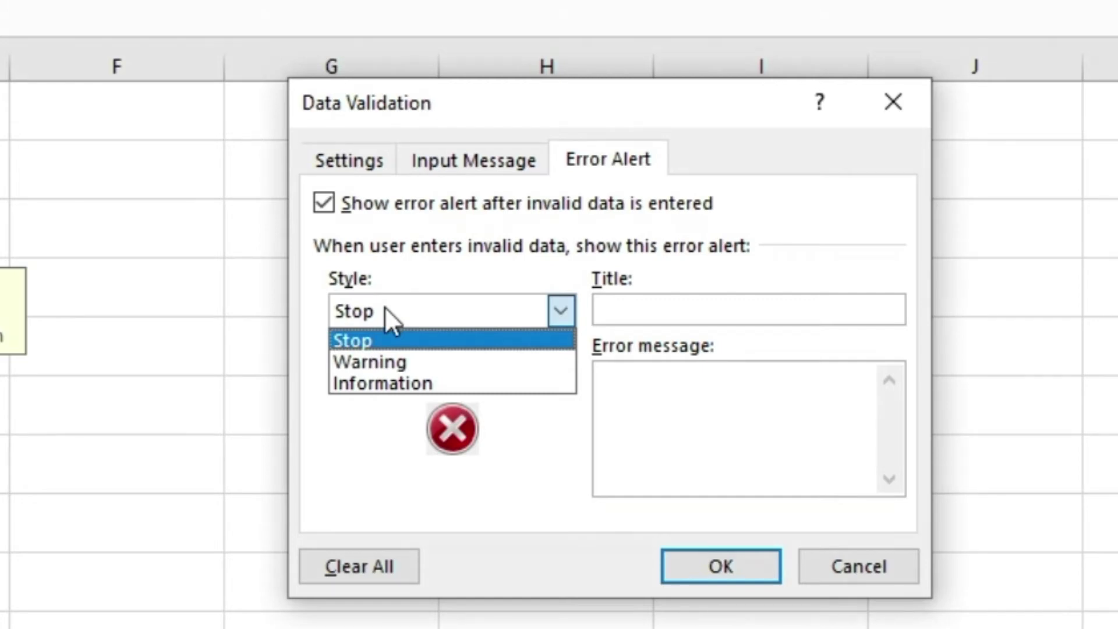
left_click(385, 307)
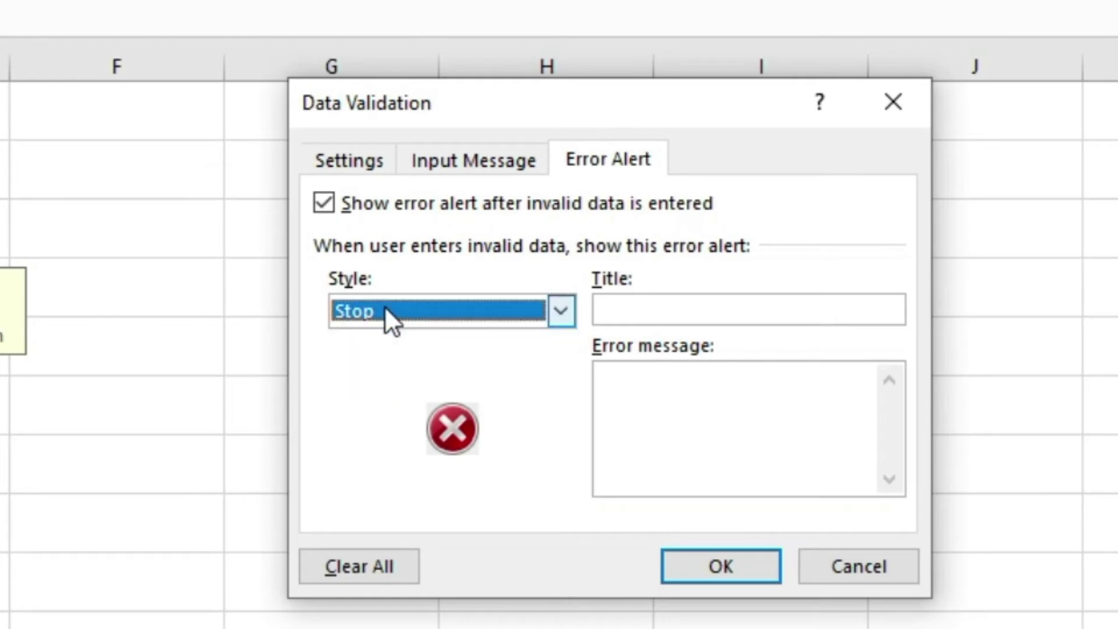
left_click(696, 408)
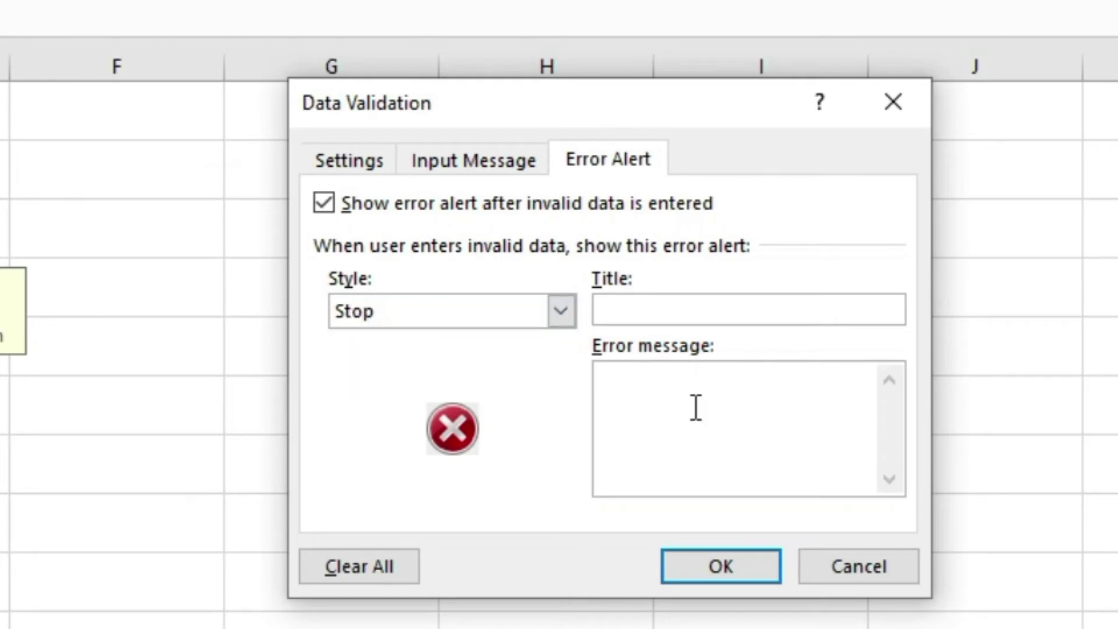
type("Gender should be select from the dor")
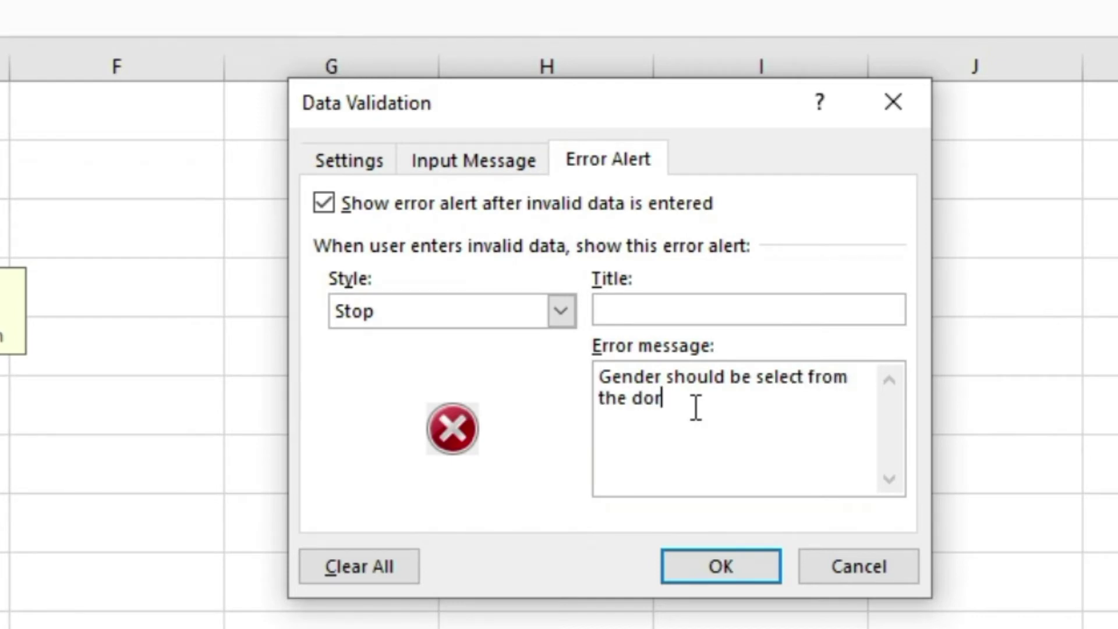
key("BackSpace")
key("BackSpace")
type("ropdown")
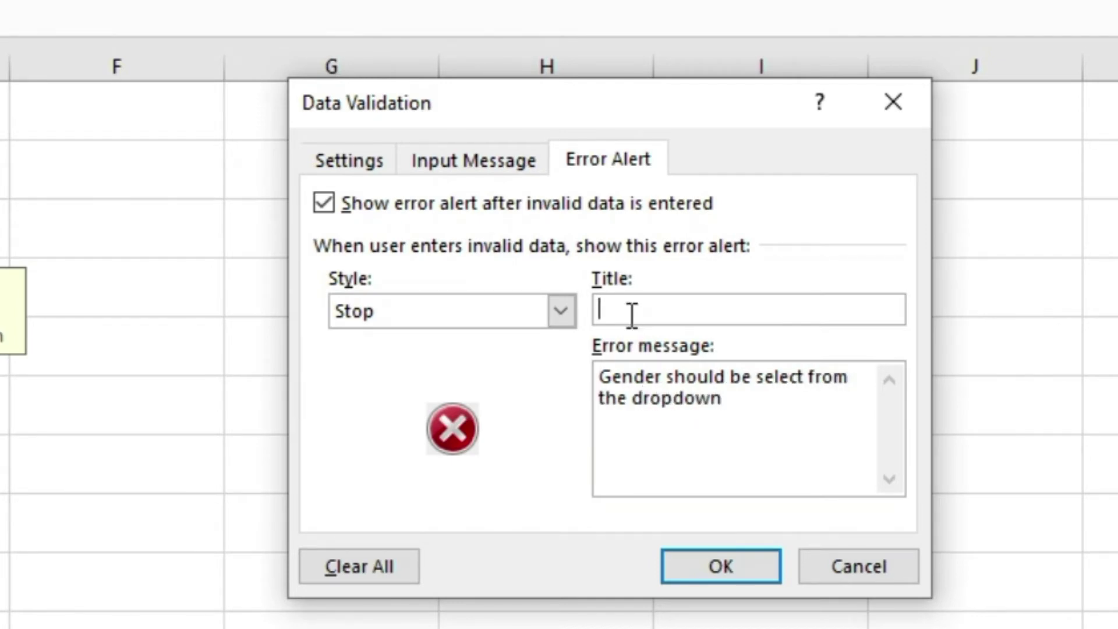
type("Error Messa")
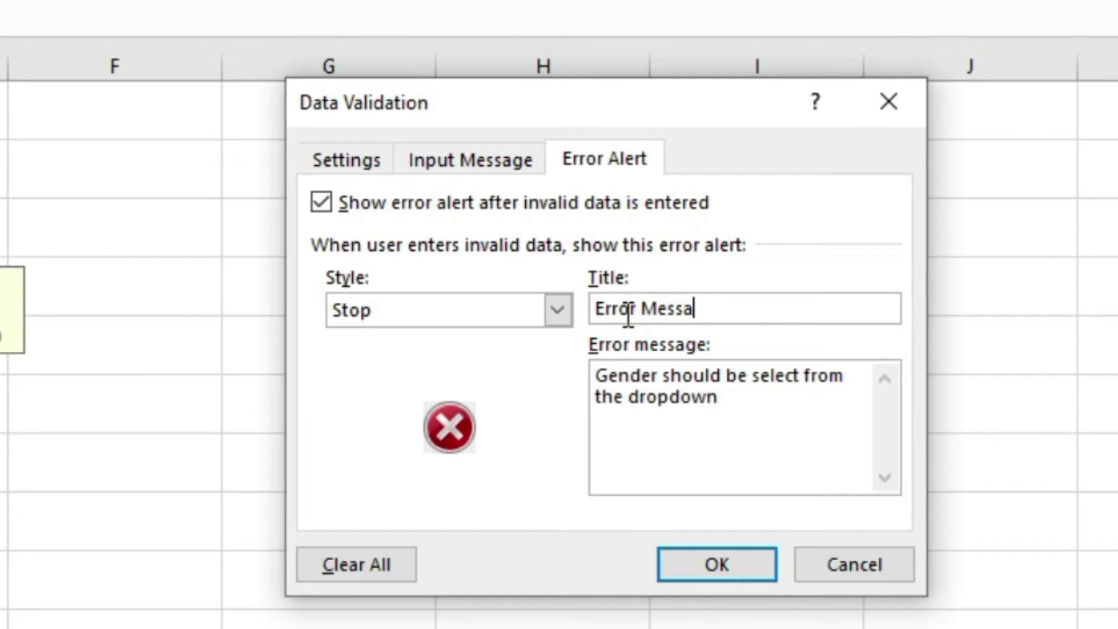
left_click(267, 271)
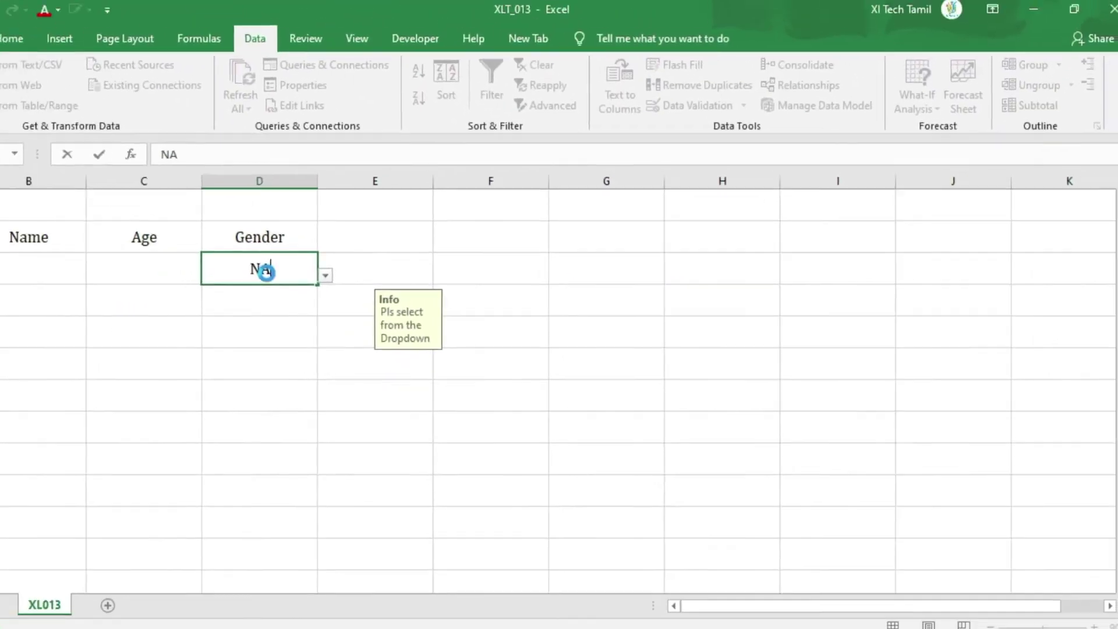
- Enter NA in D3 and cancel at the custom Stop error, leaving D3 empty
key("Return")
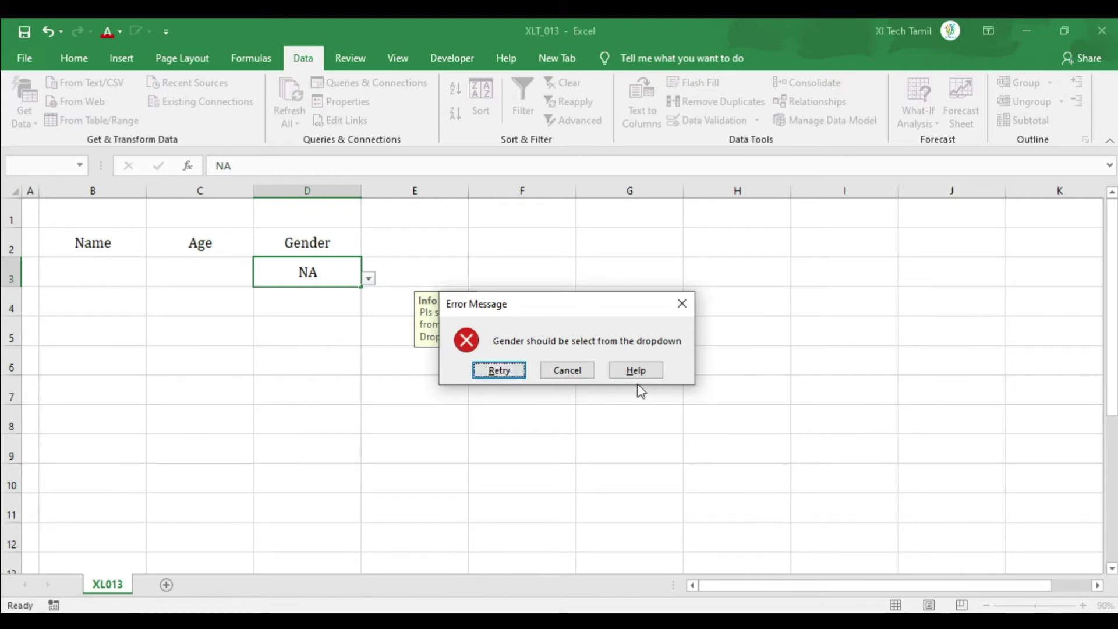
left_click(571, 371)
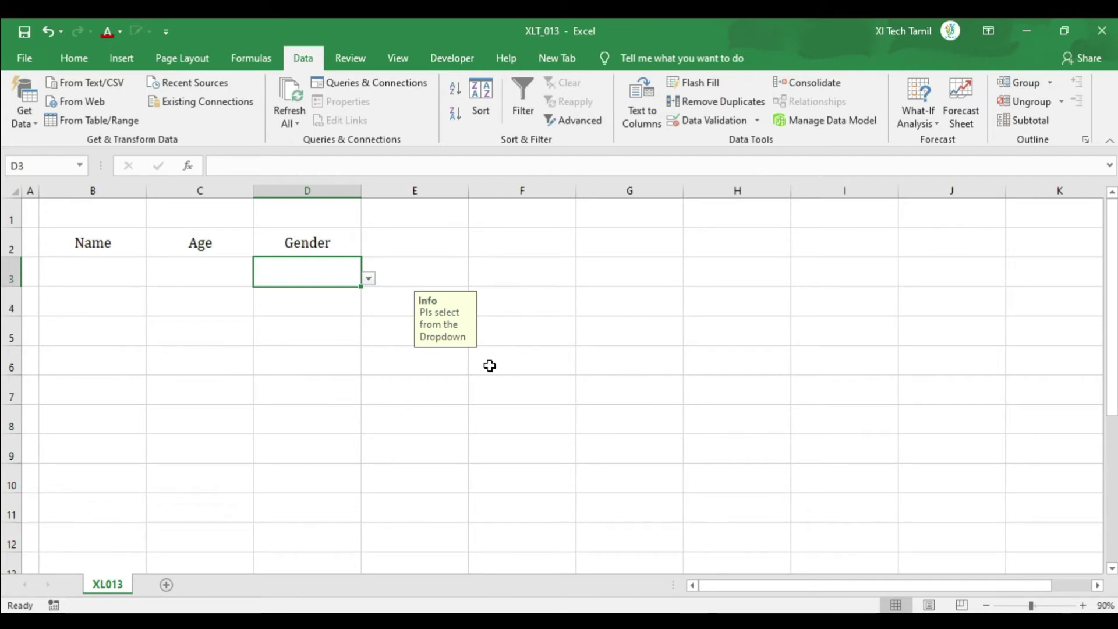
- Change D3's error alert style from Stop to Warning
left_click(687, 124)
left_click(722, 314)
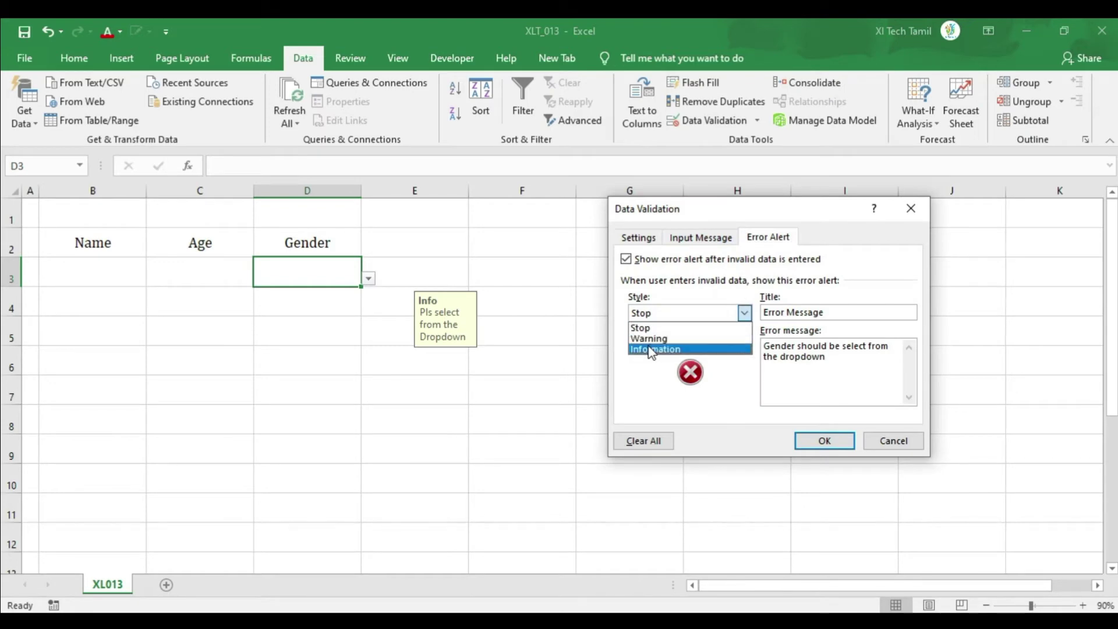
left_click(649, 340)
left_click(821, 441)
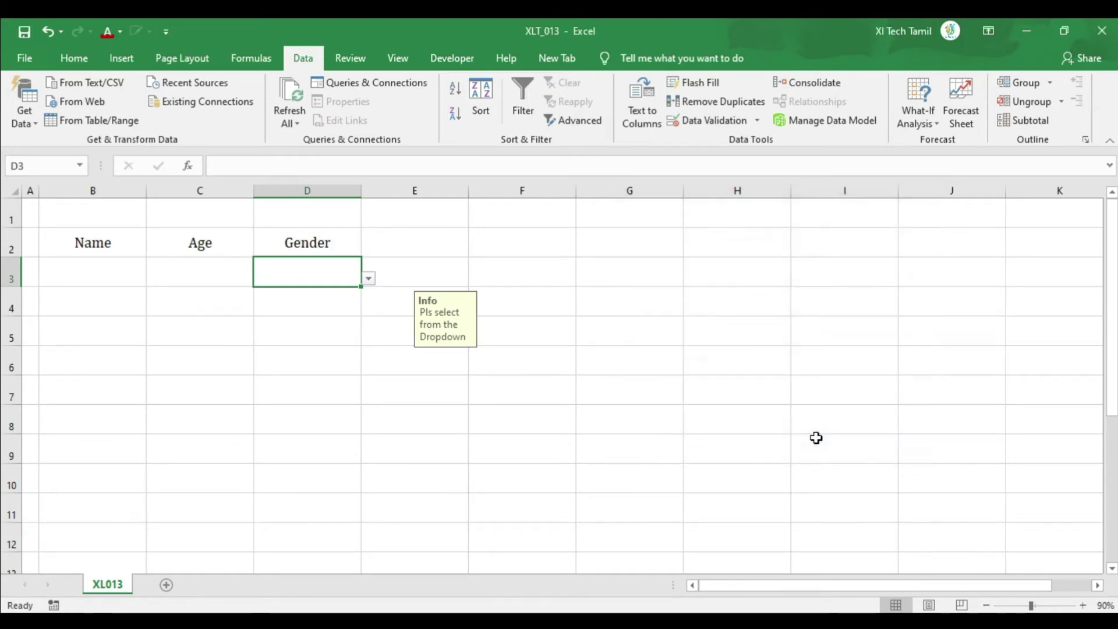
- Enter Na, go back at the warning, then enter NA and keep it in D3
type("Na")
key("Return")
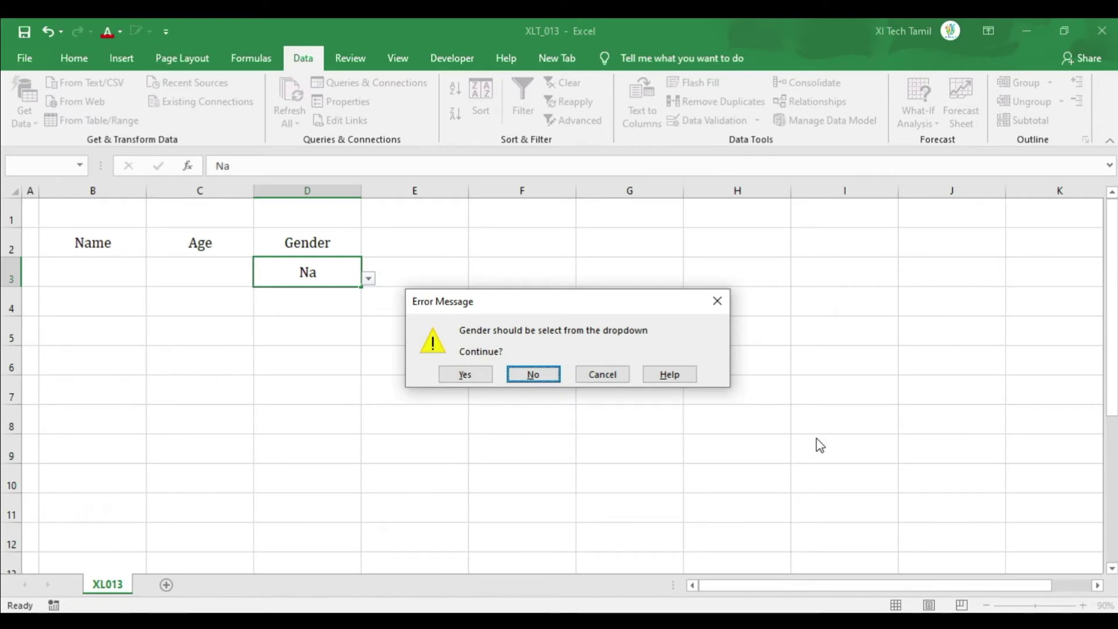
key("Return")
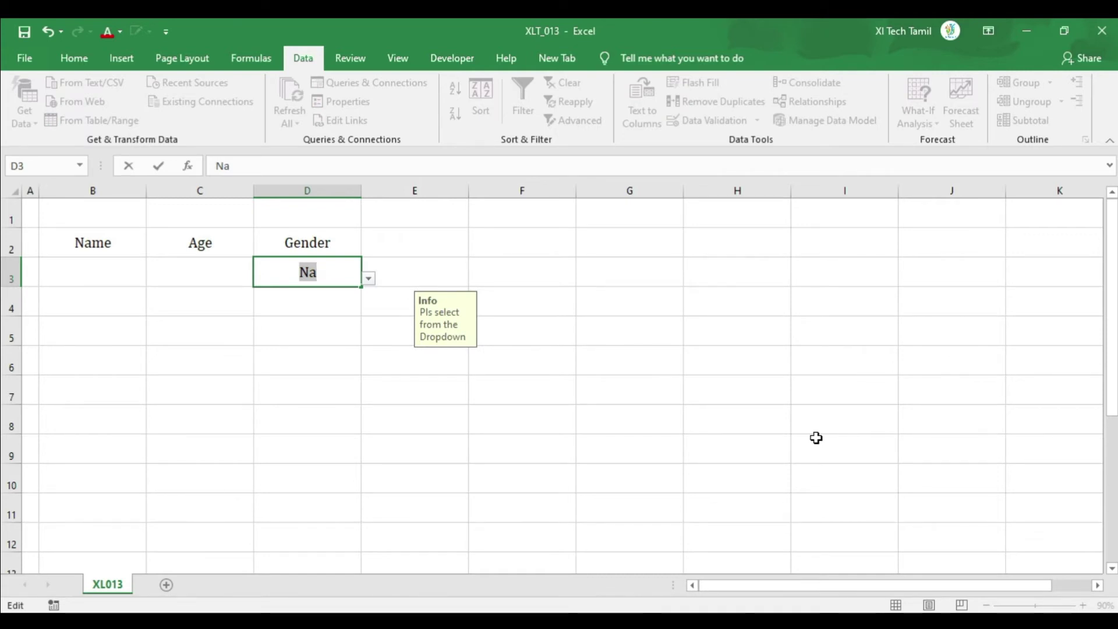
type("NA")
key("Return")
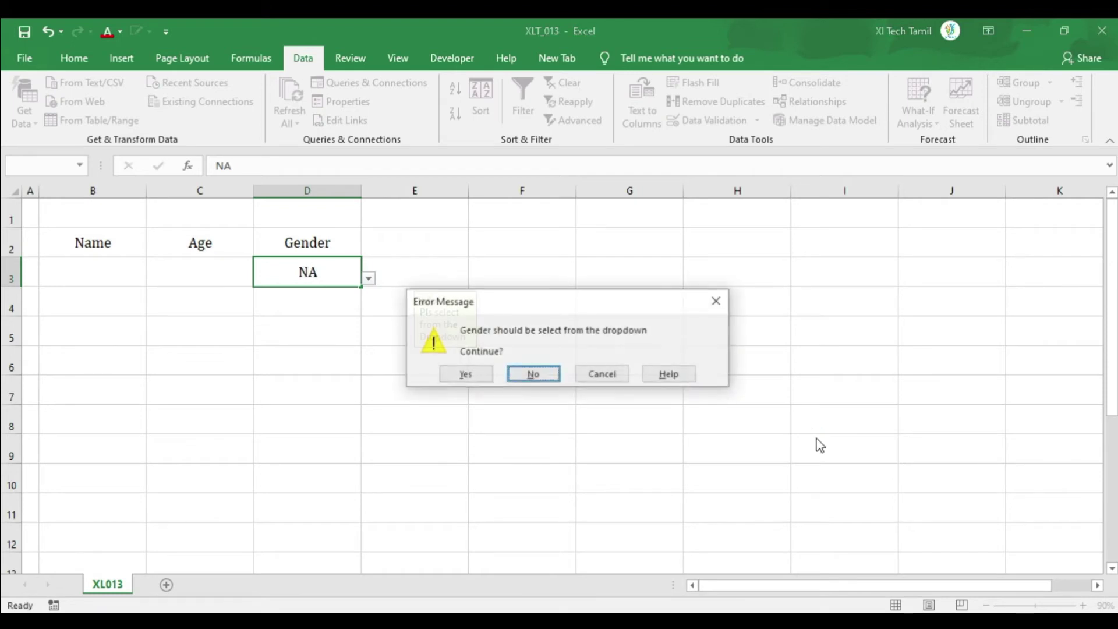
left_click(465, 375)
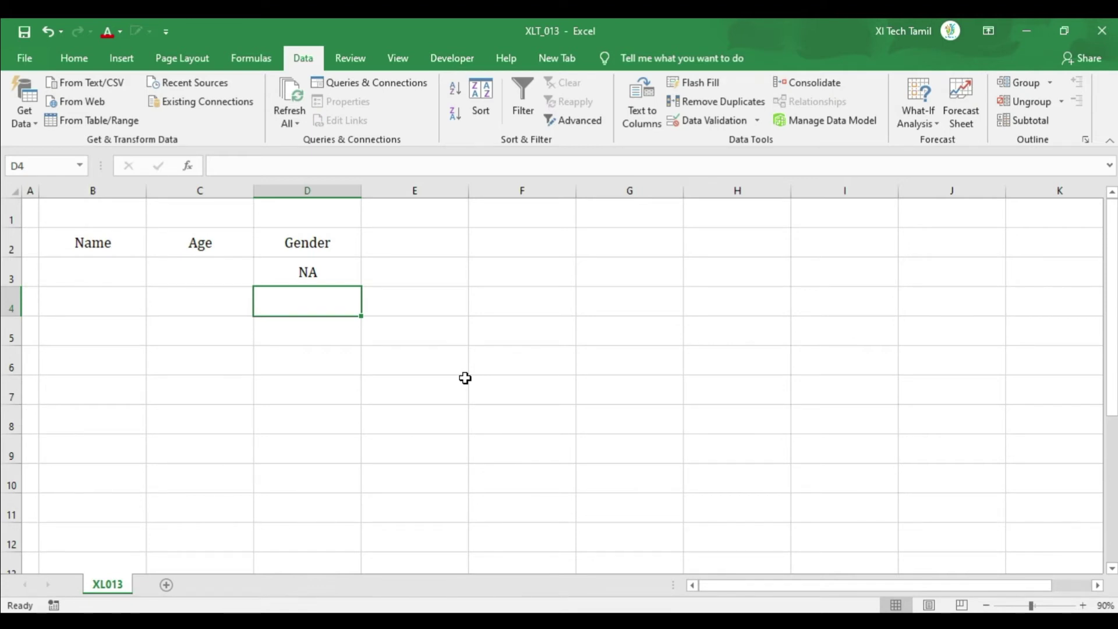
key("Up")
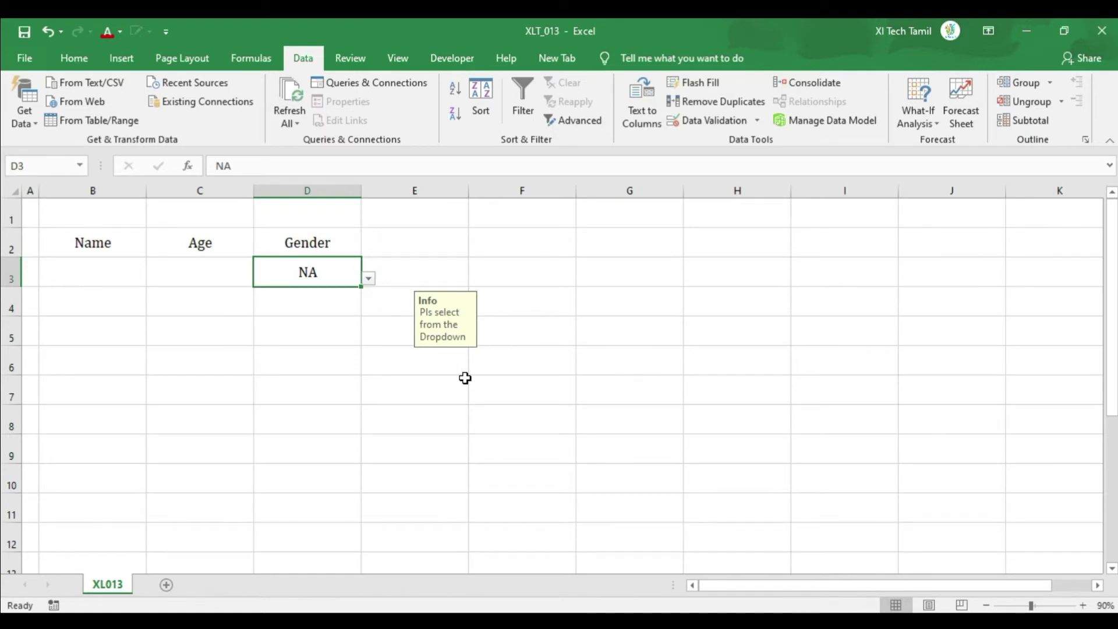
left_click(714, 120)
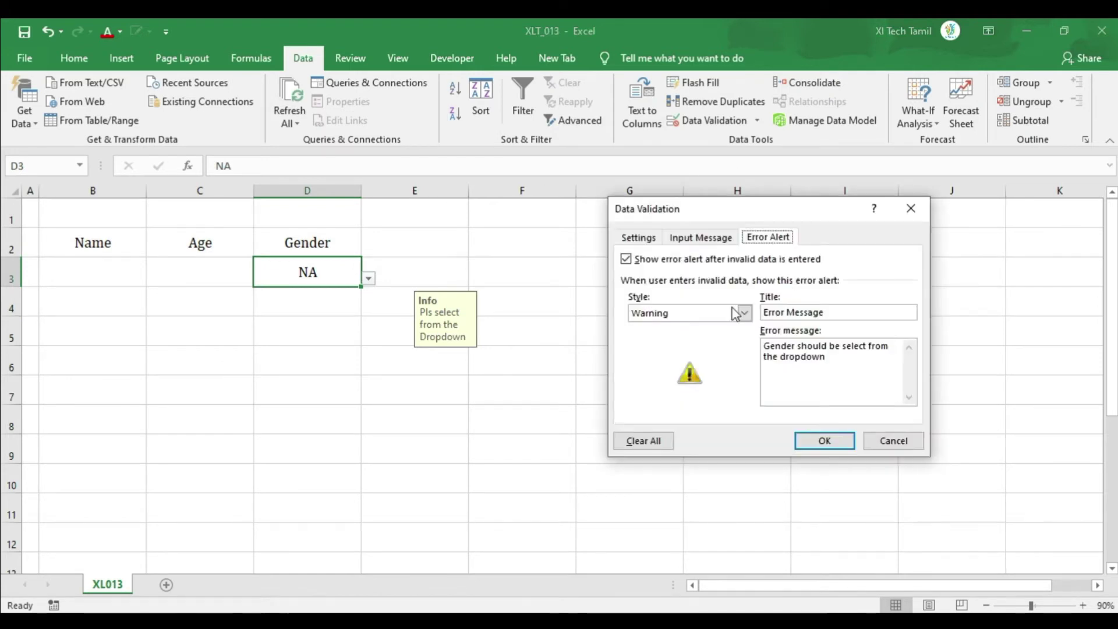
- Change D3's error alert style to Information
left_click(744, 313)
left_click(660, 350)
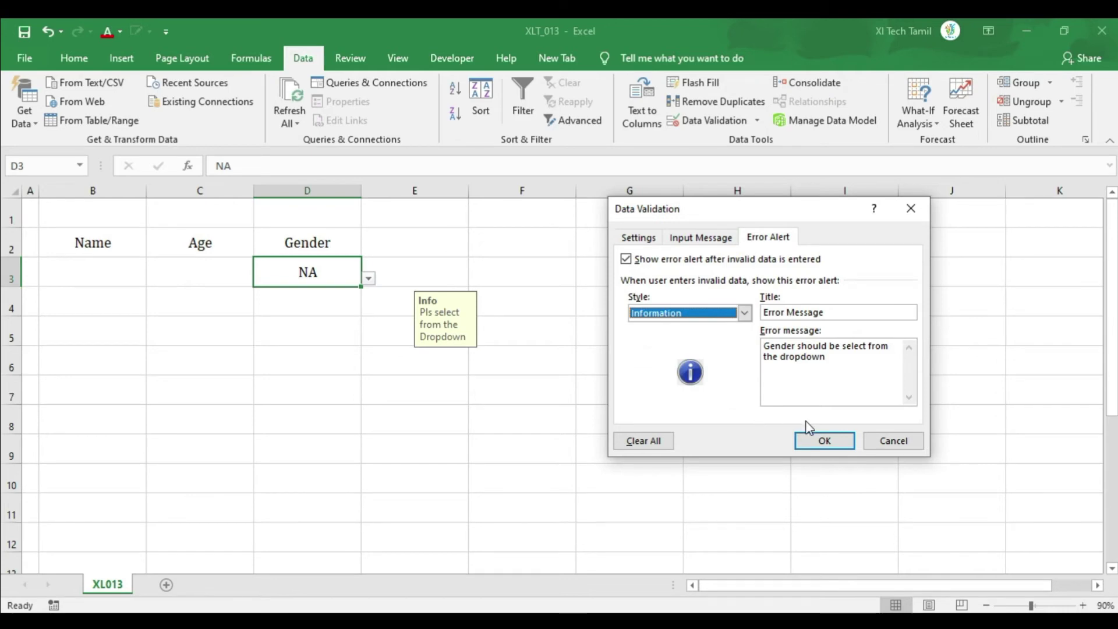
left_click(822, 439)
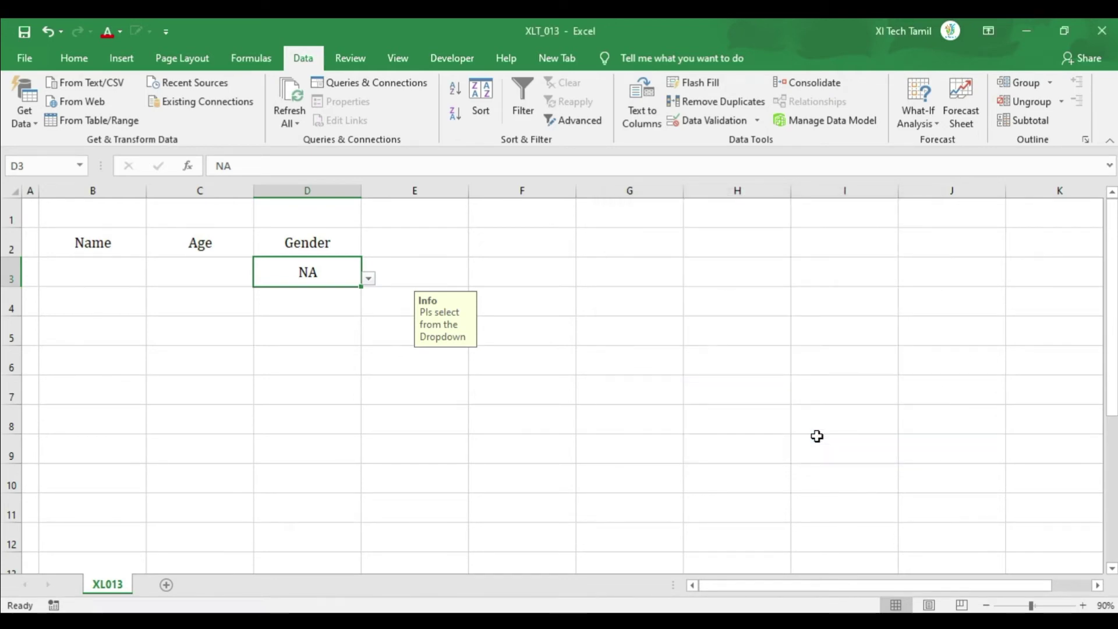
- Accept terwere in D3 past the information alert, then cancel a wrewre entry
type("terwere")
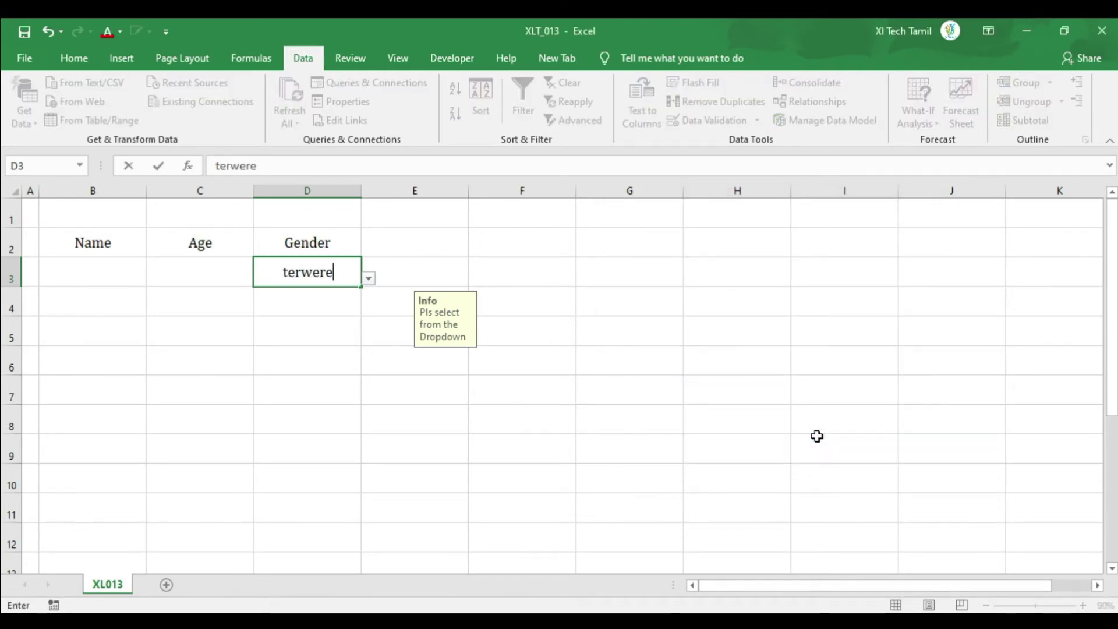
key("Return")
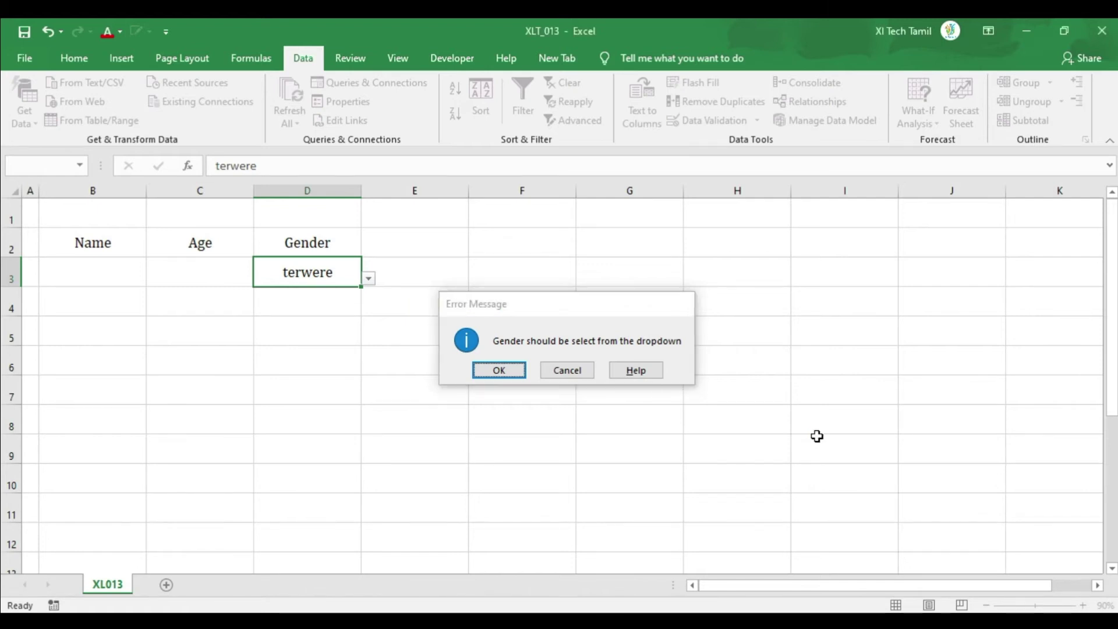
key("Return")
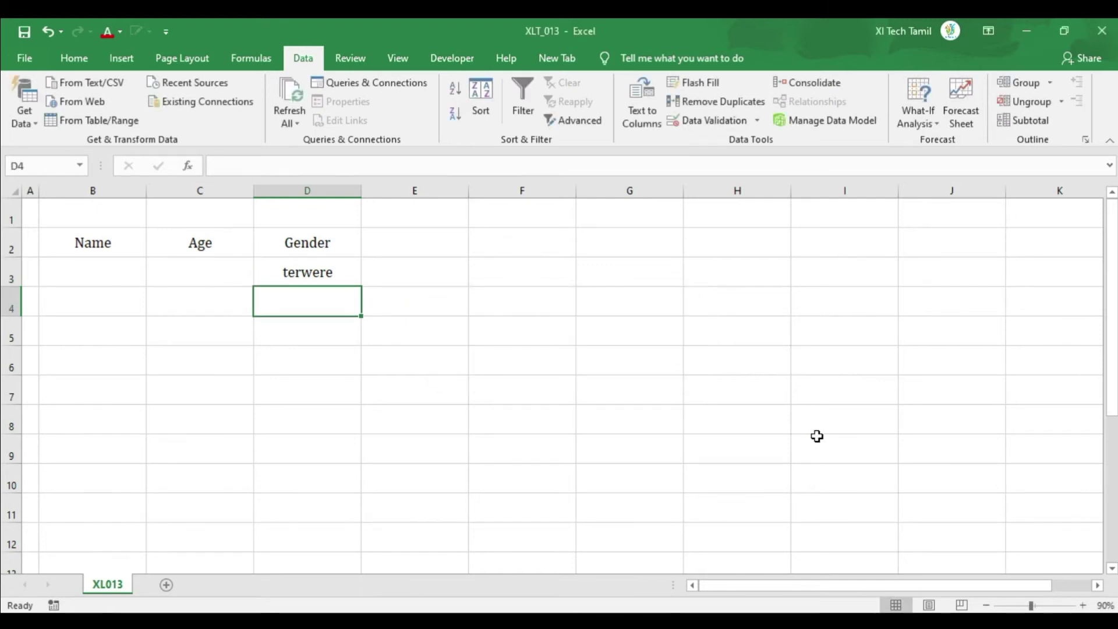
key("Up")
type("wrewre")
key("Return")
key("Tab")
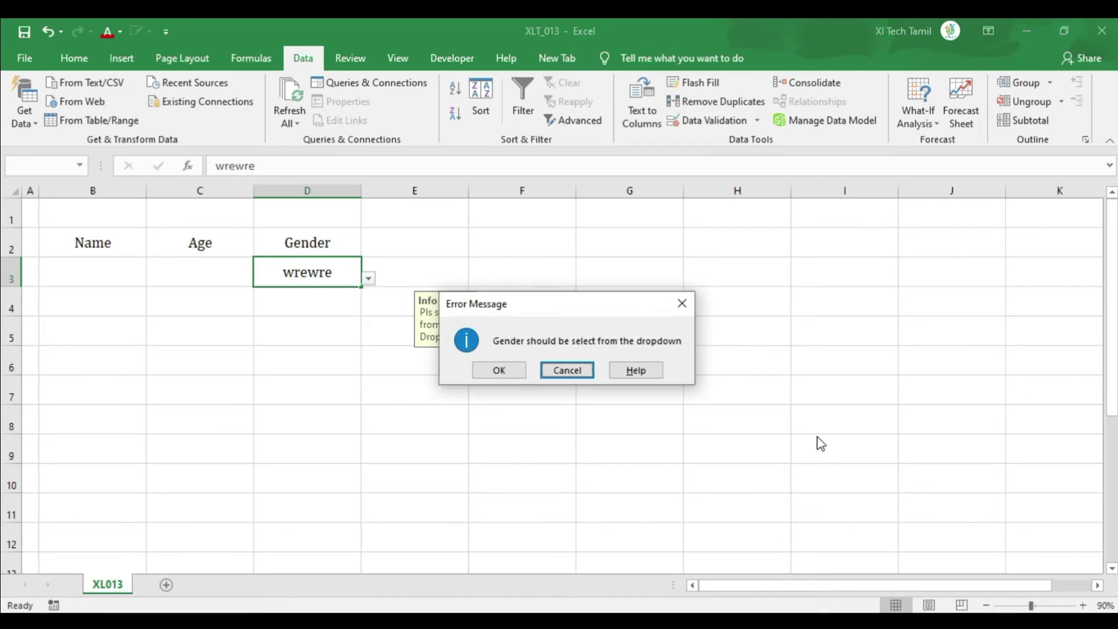
key("Return")
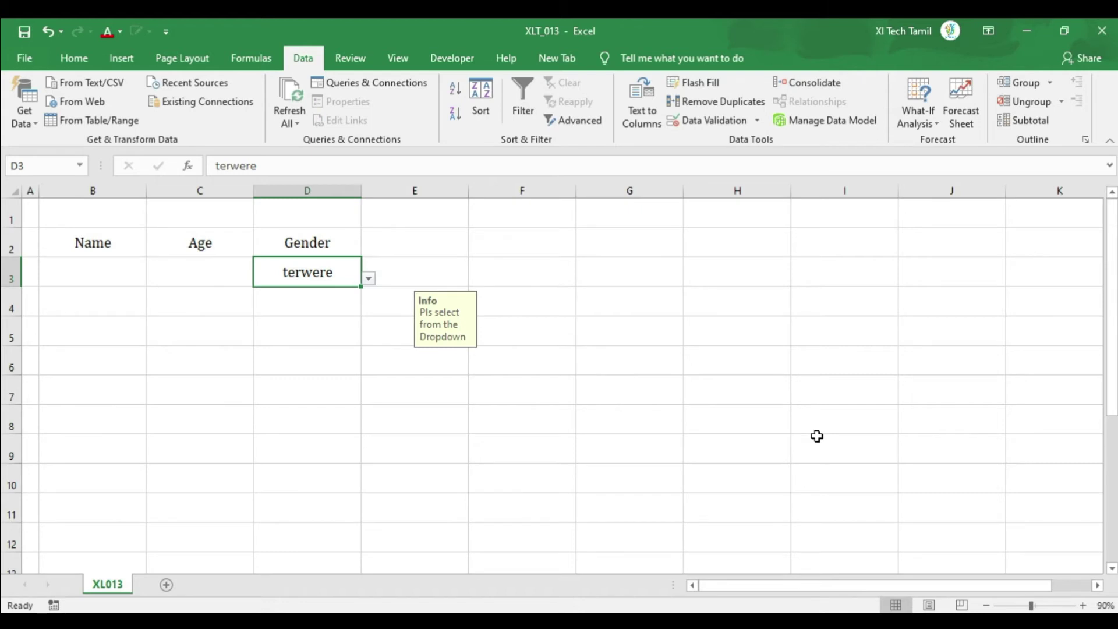
- Switch D3's error alert style back to Stop
left_click(704, 121)
left_click(716, 318)
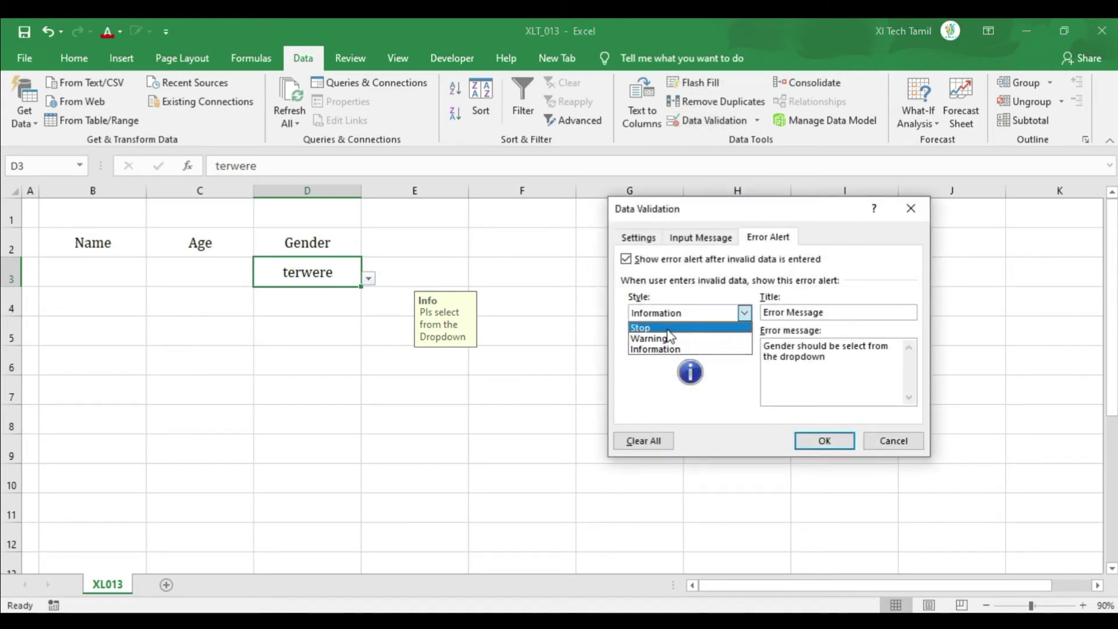
left_click(668, 330)
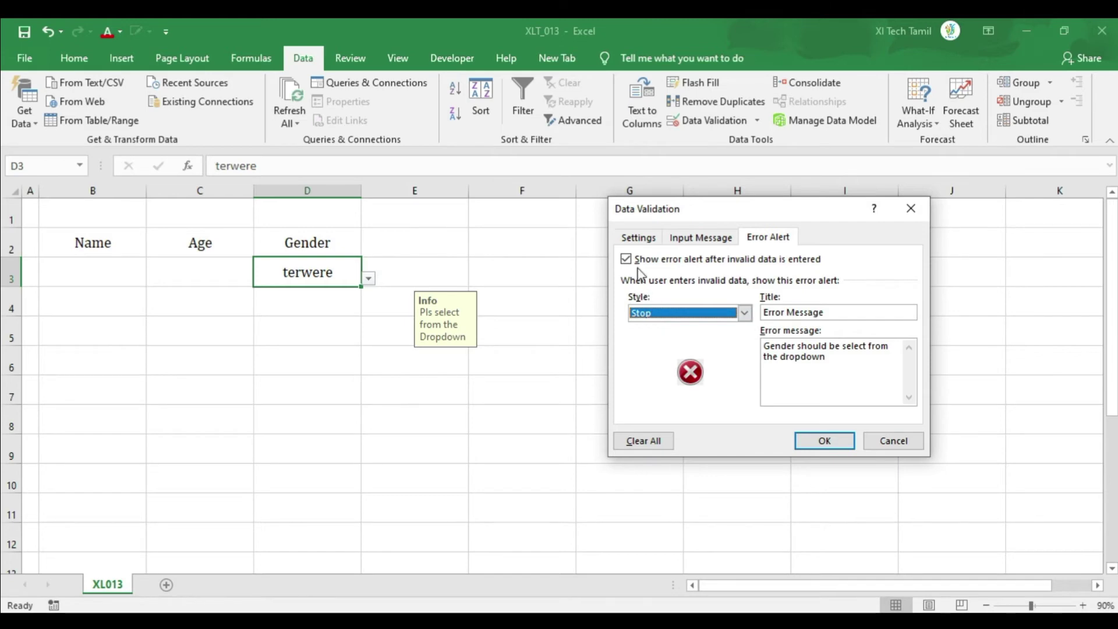
- Confirm the Stop alert, then enter NA in D3 and cancel the rejection
left_click(638, 238)
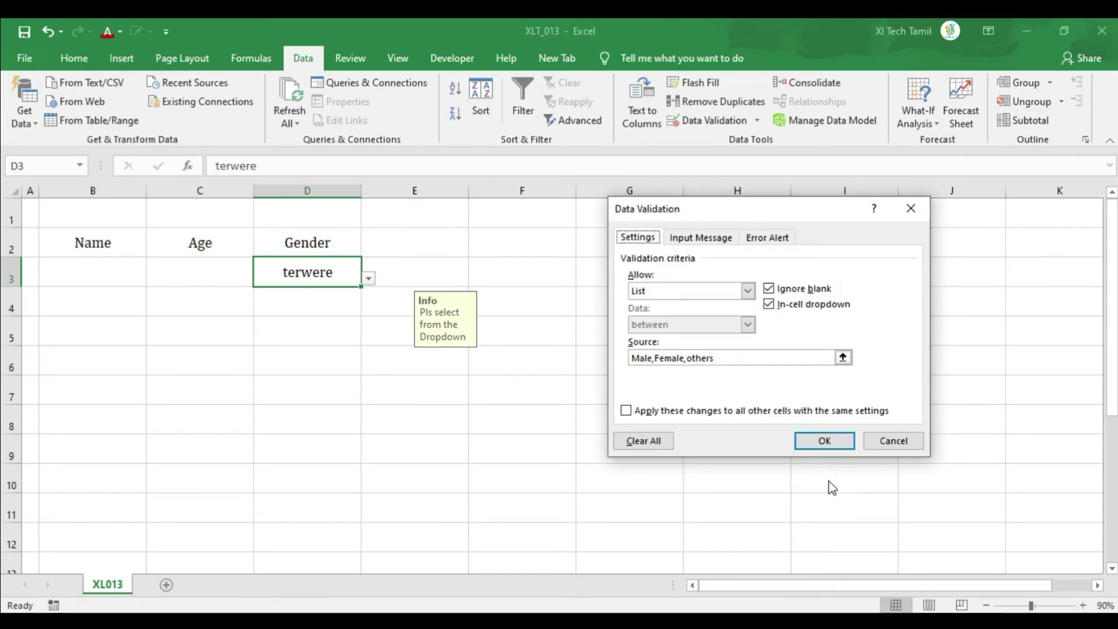
left_click(823, 441)
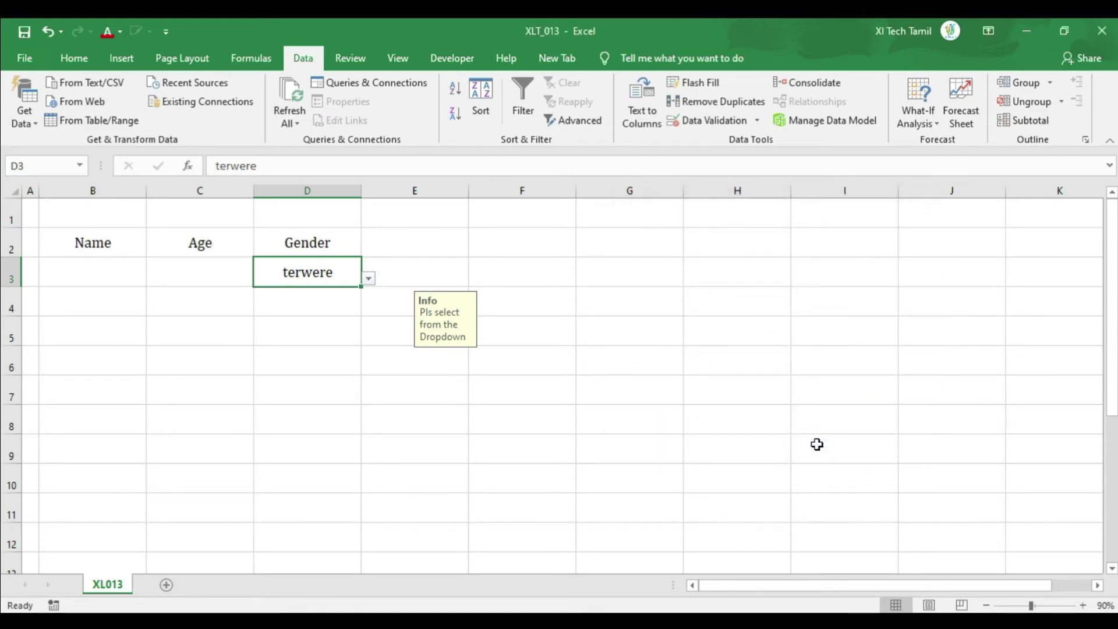
type("NA")
key("Return")
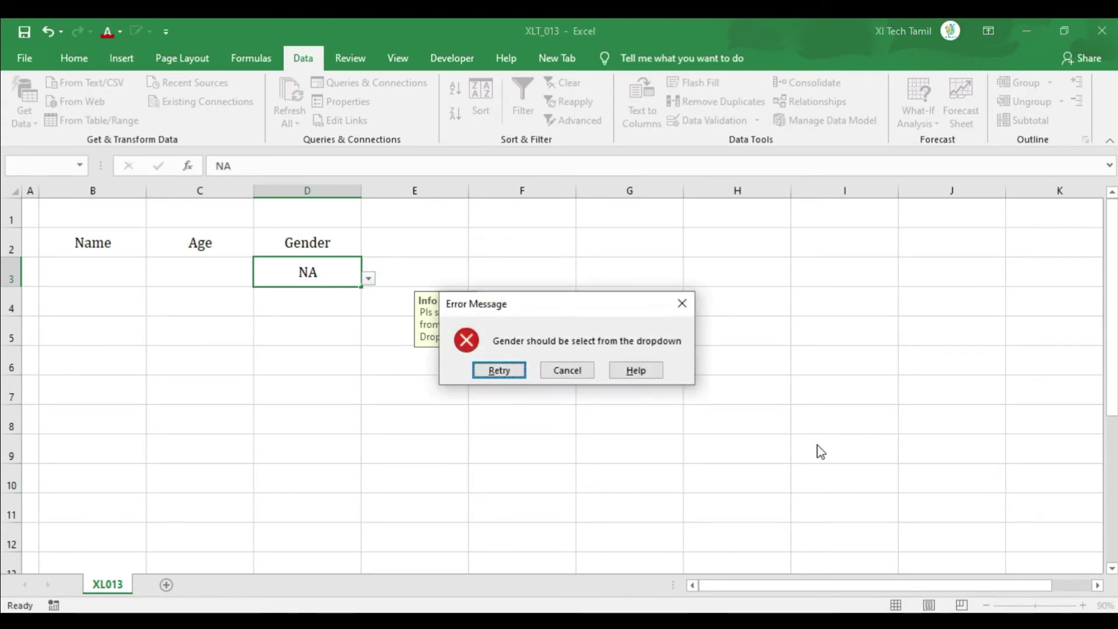
key("Tab")
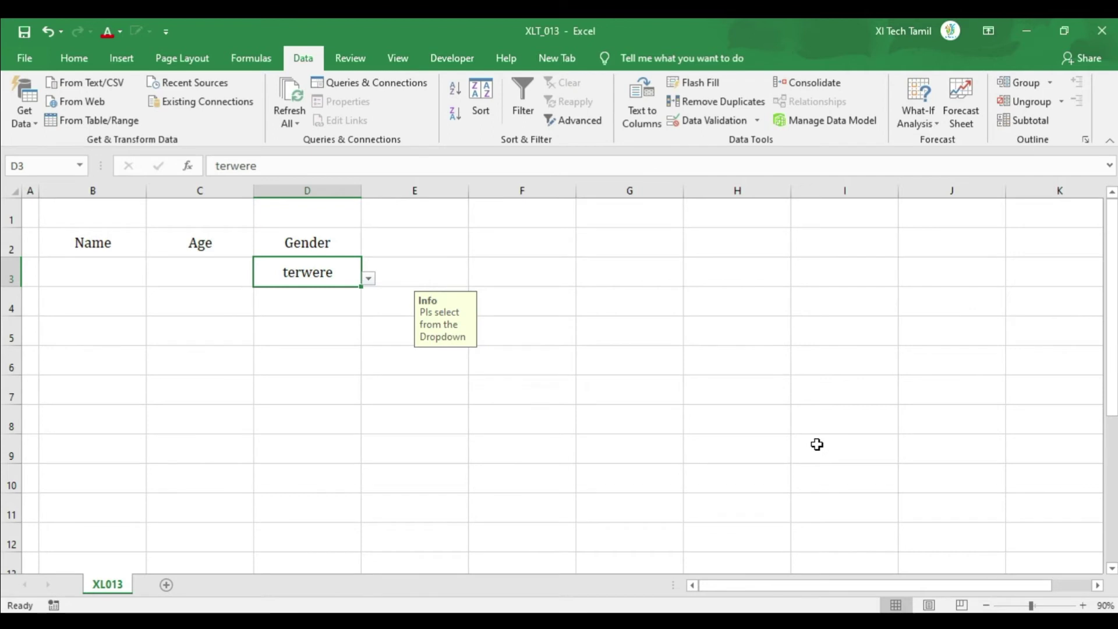
key("alt+Down")
- Pick Female, then Male, from D3's gender list and move to C3
key("Down")
key("Down")
key("Return")
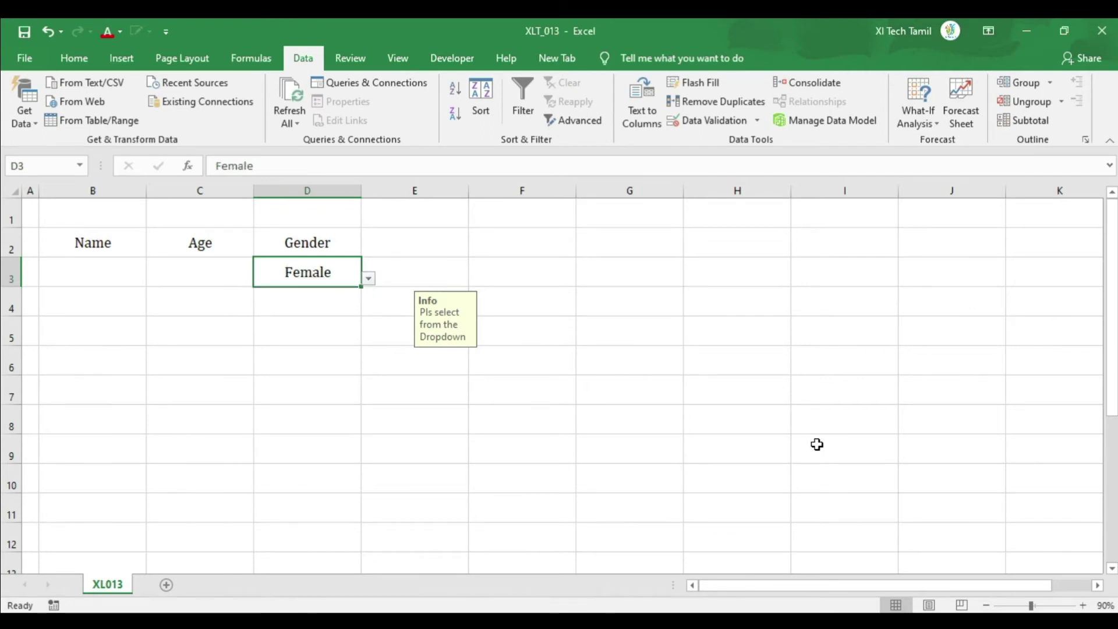
key("alt+Down")
key("Up")
key("Return")
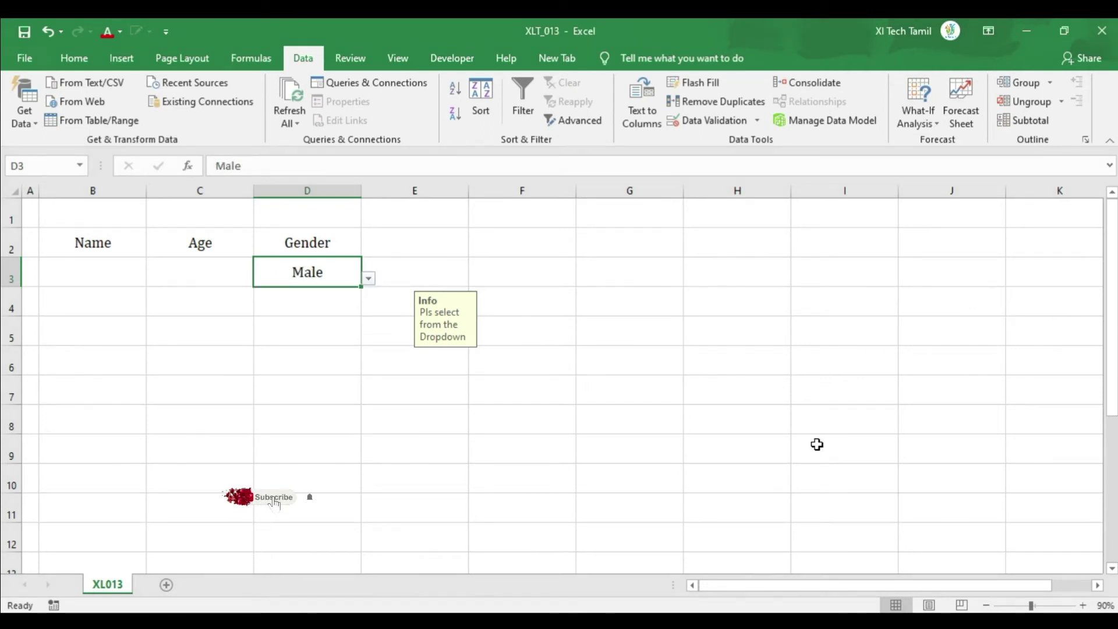
key("Left")
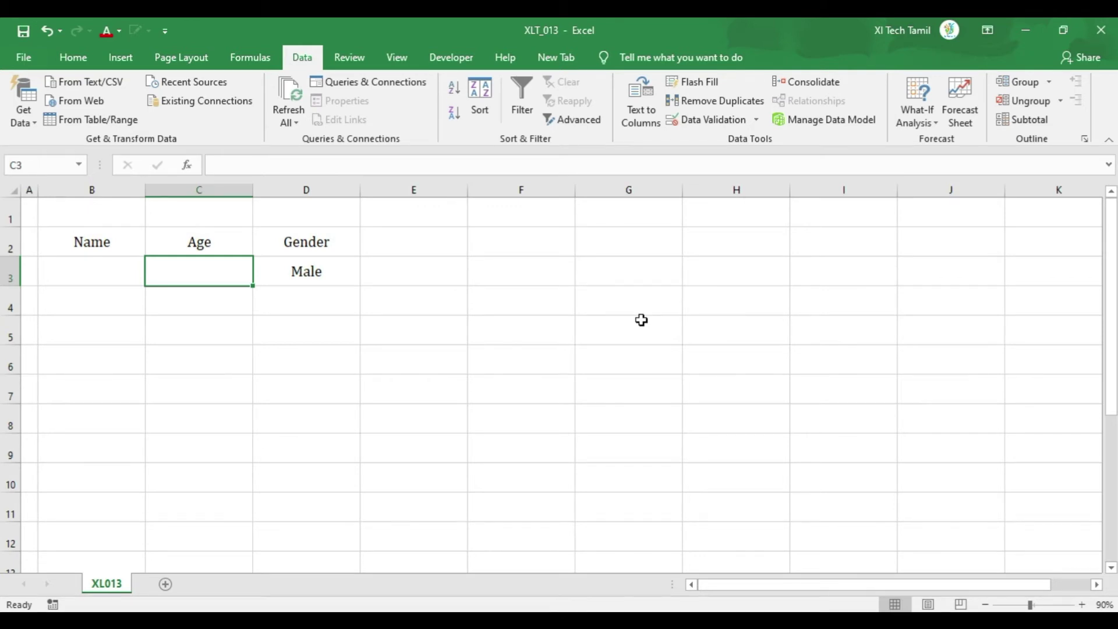
- Enter 19.5 as the age in C3, then correct it to 28
type("19.5")
key("Return")
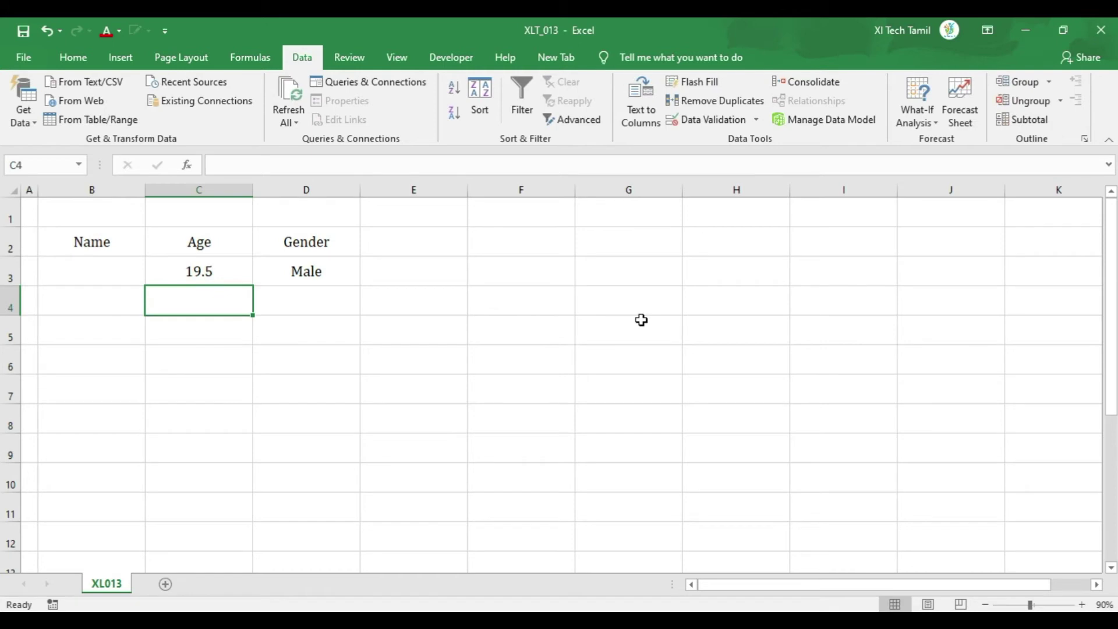
key("Up")
key("F2")
key("BackSpace")
key("BackSpace")
key("Return")
key("Up")
type("28")
key("Return")
key("Up")
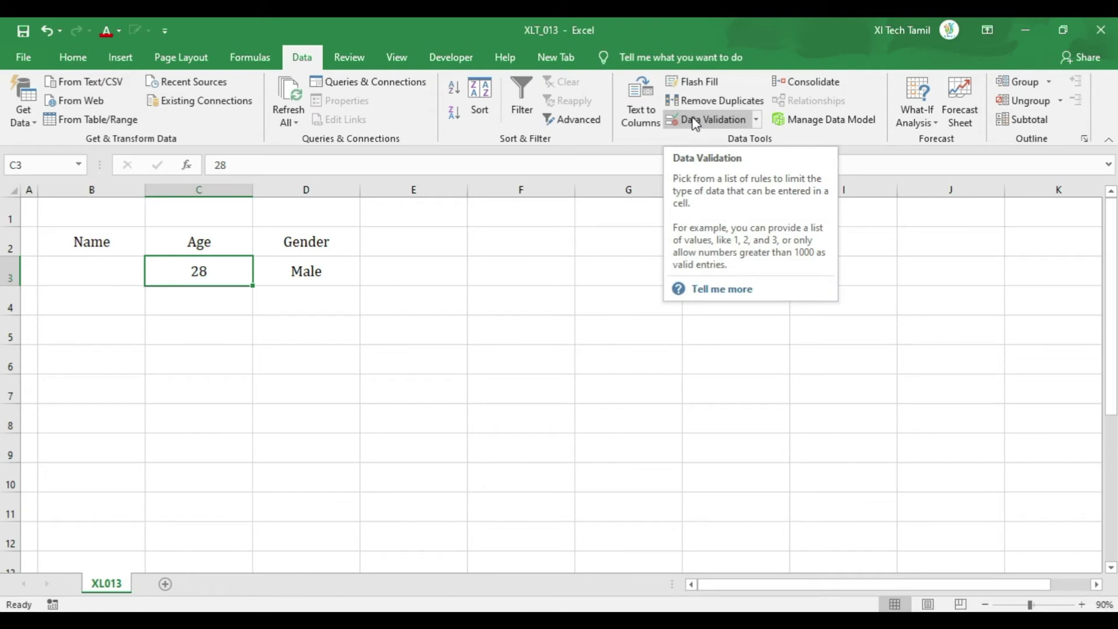
- Restrict C3 to whole numbers greater than or equal to 18
left_click(694, 122)
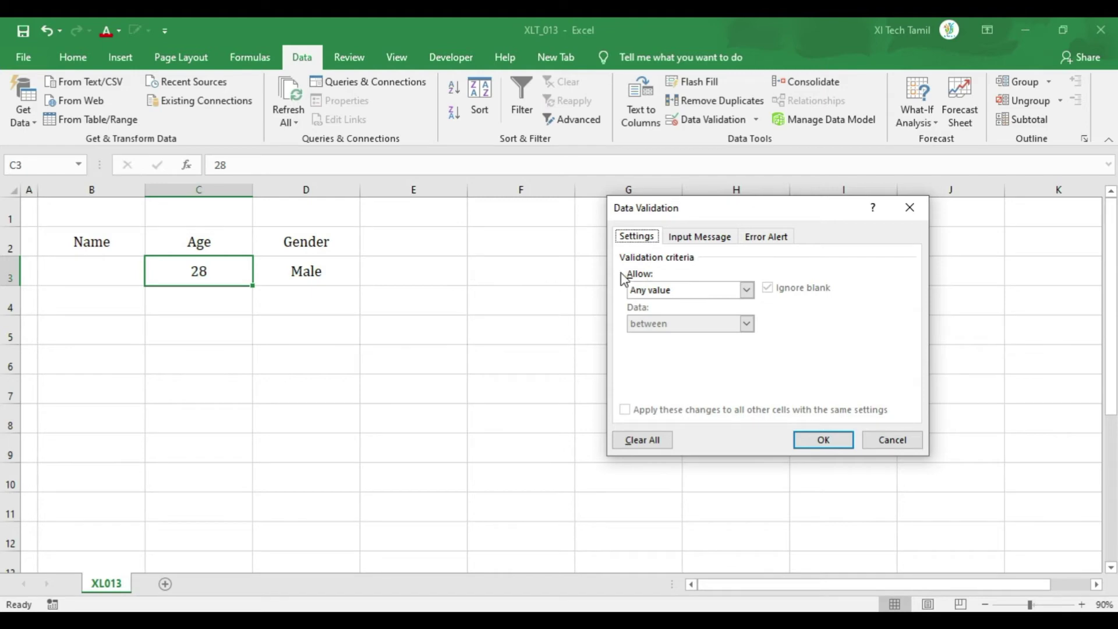
left_click(644, 286)
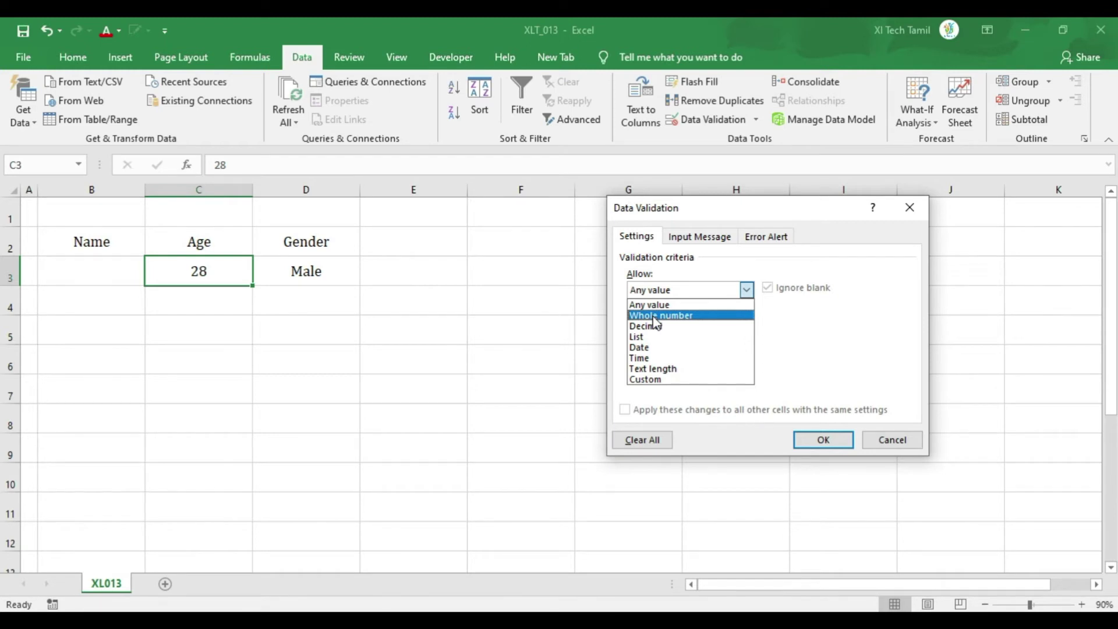
left_click(654, 316)
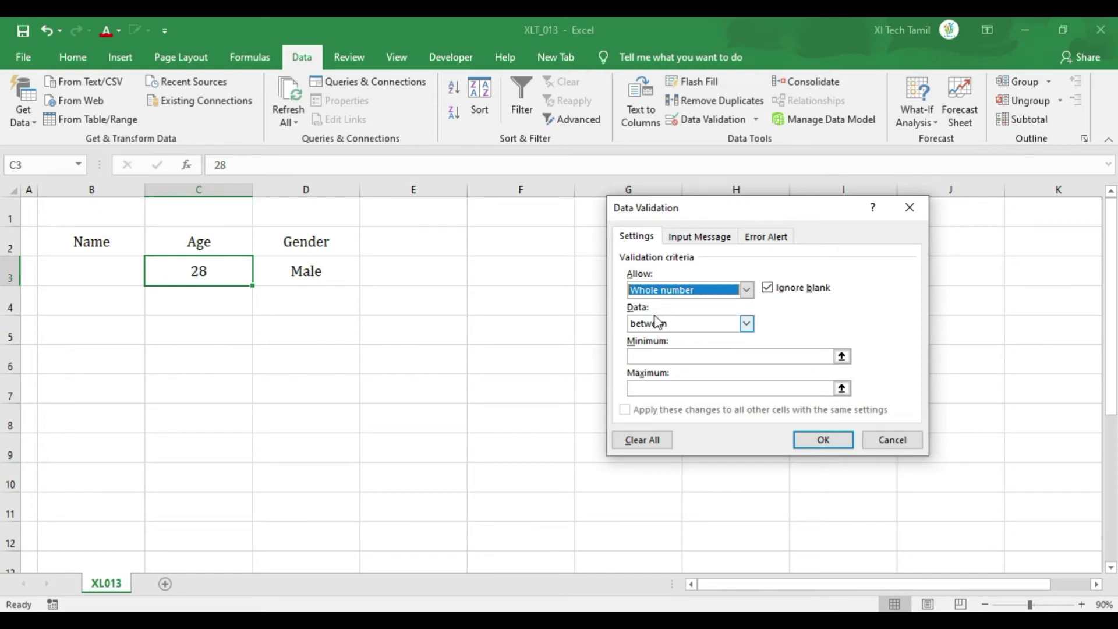
left_click(655, 323)
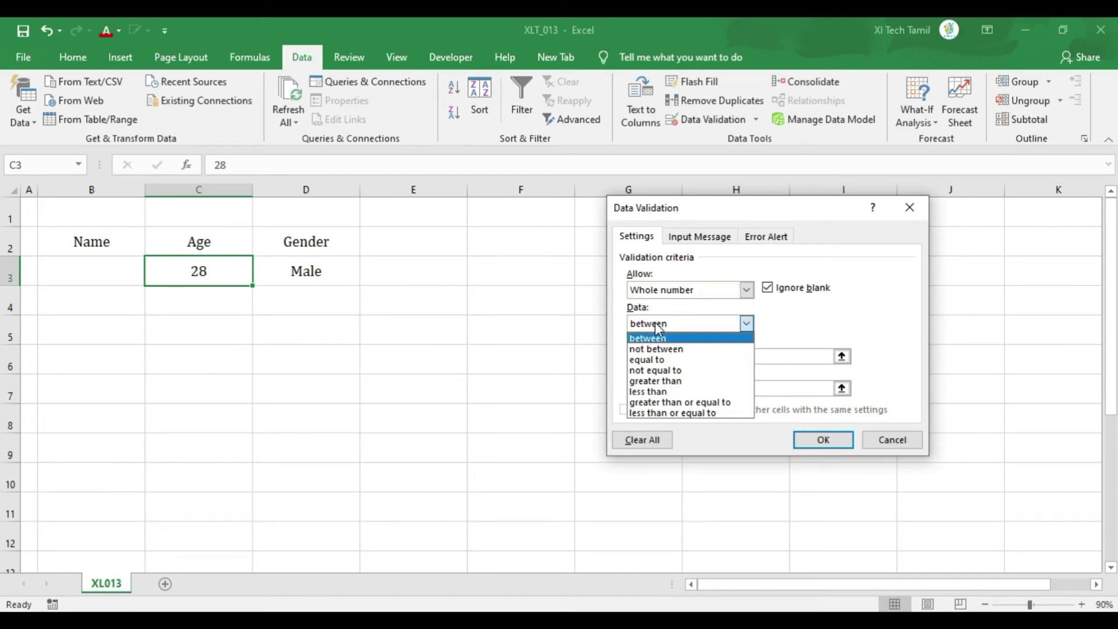
left_click(661, 403)
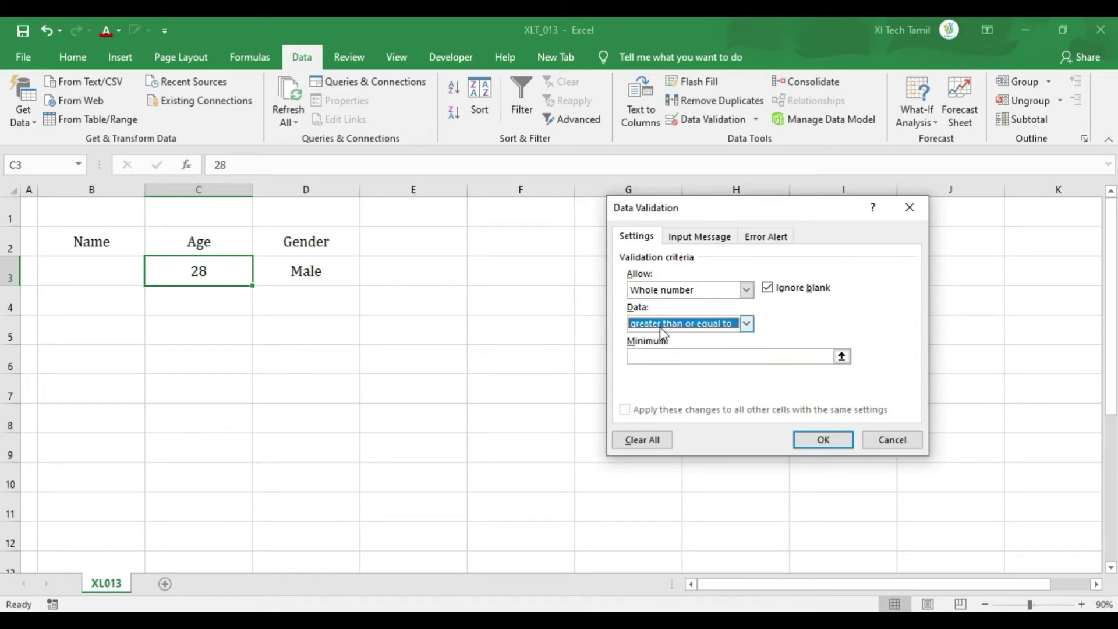
left_click(658, 356)
type("18")
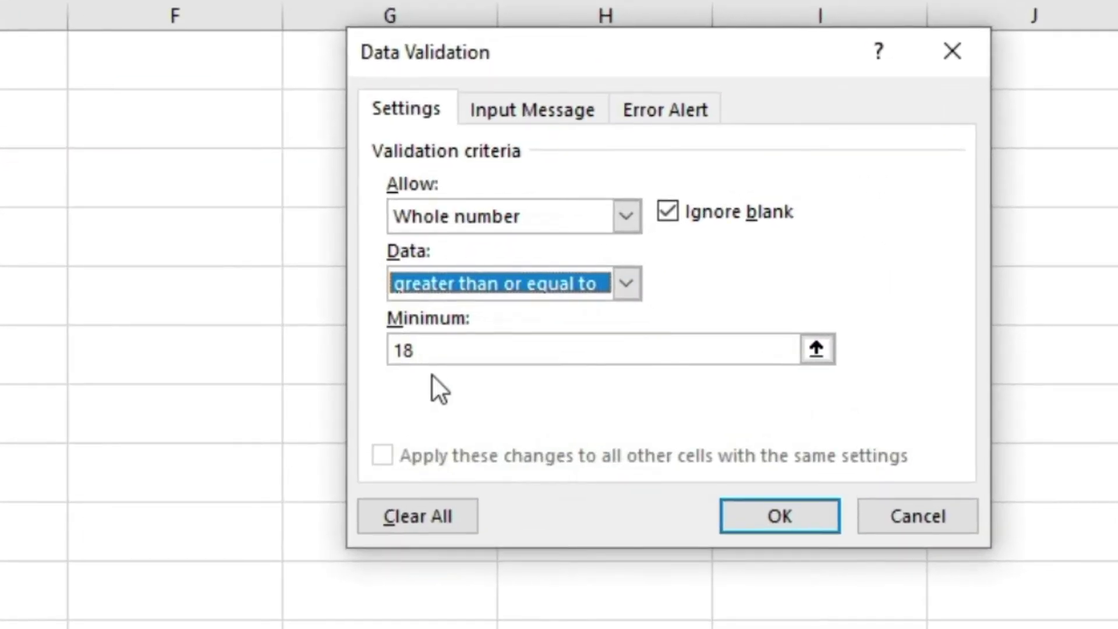
left_click(434, 288)
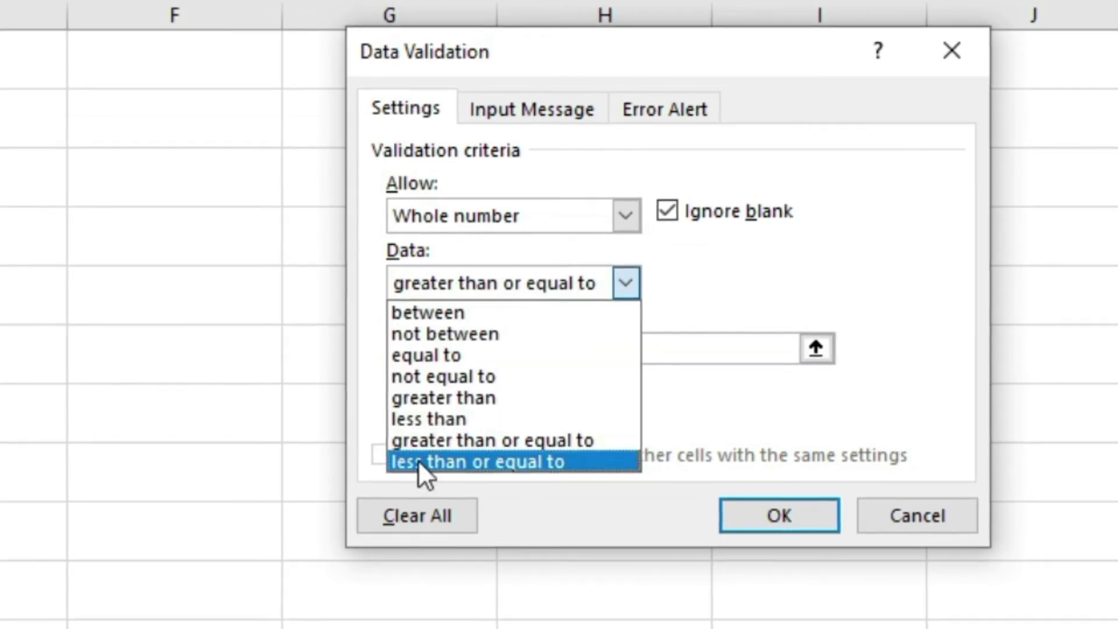
left_click(418, 460)
left_click(427, 292)
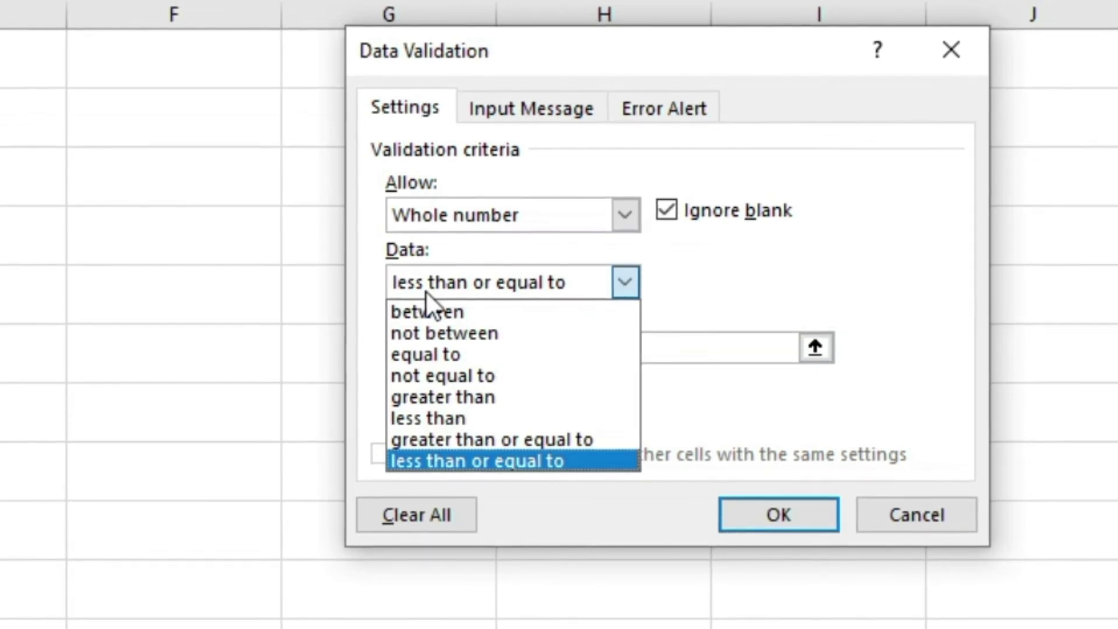
left_click(436, 439)
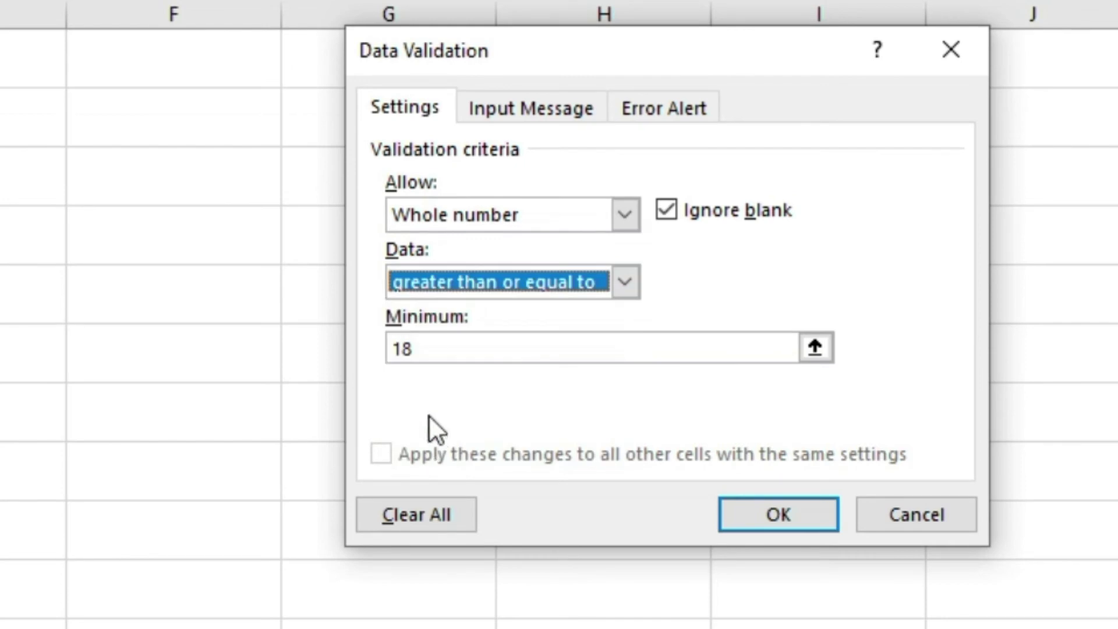
left_click(433, 348)
left_click(798, 507)
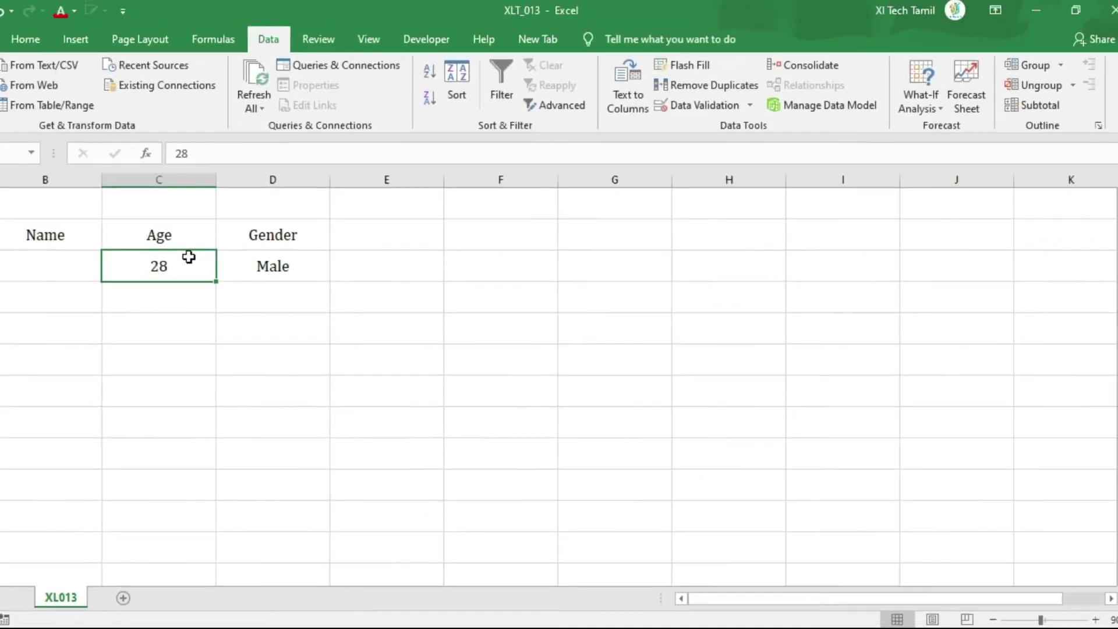
- Check that age 17 is rejected in C3, then enter 18
type("17")
key("Return")
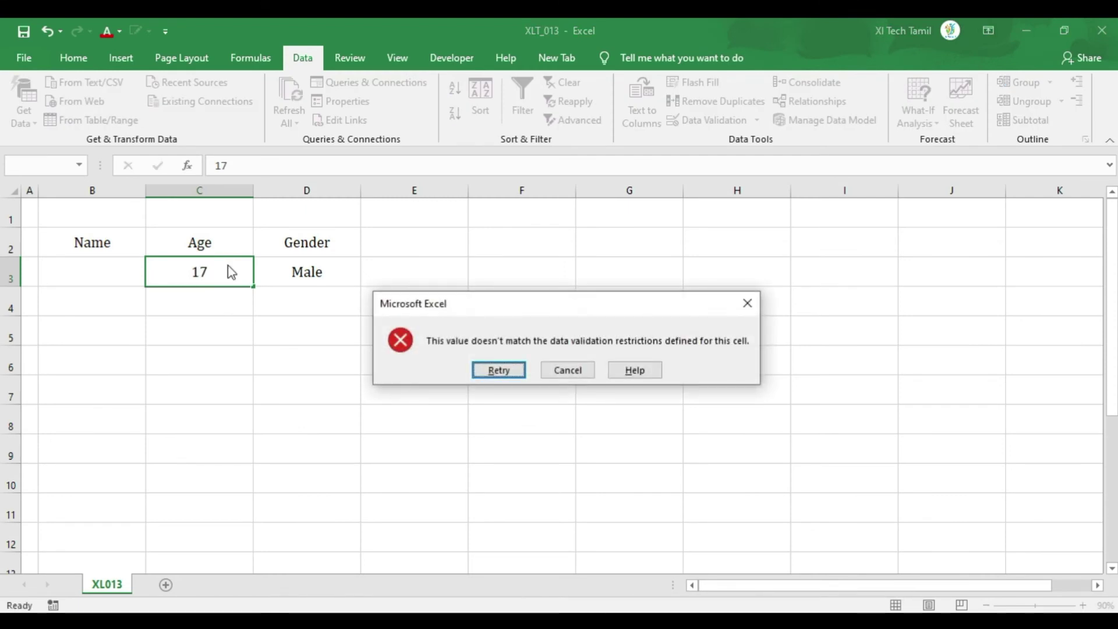
key("Return")
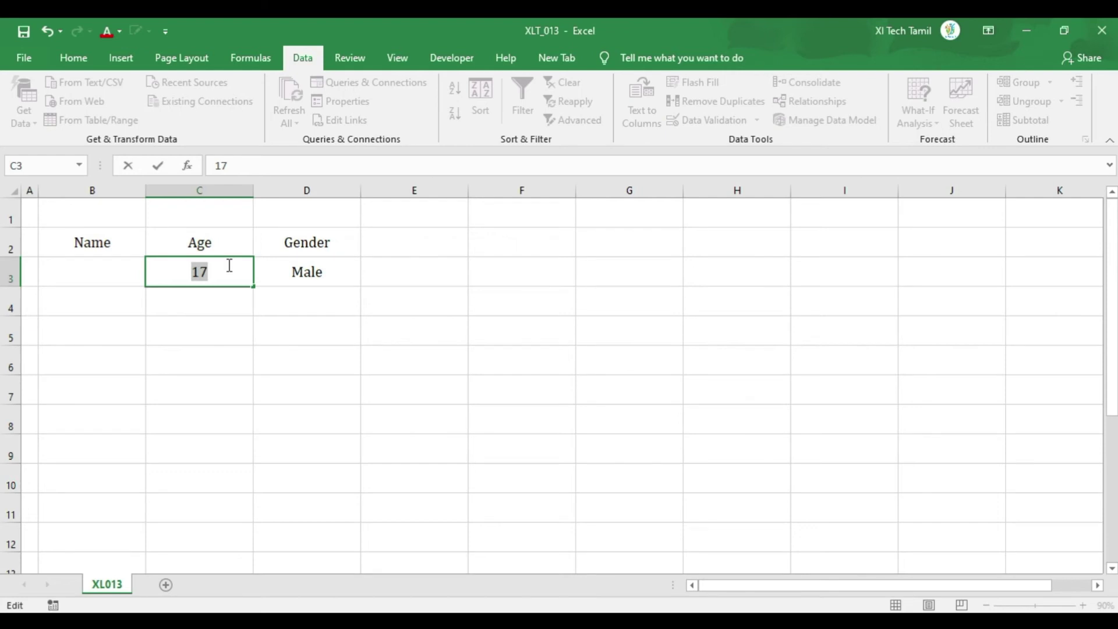
type("18")
key("Return")
- Check that 18.5 is rejected, then enter 28 in C3
left_click(227, 264)
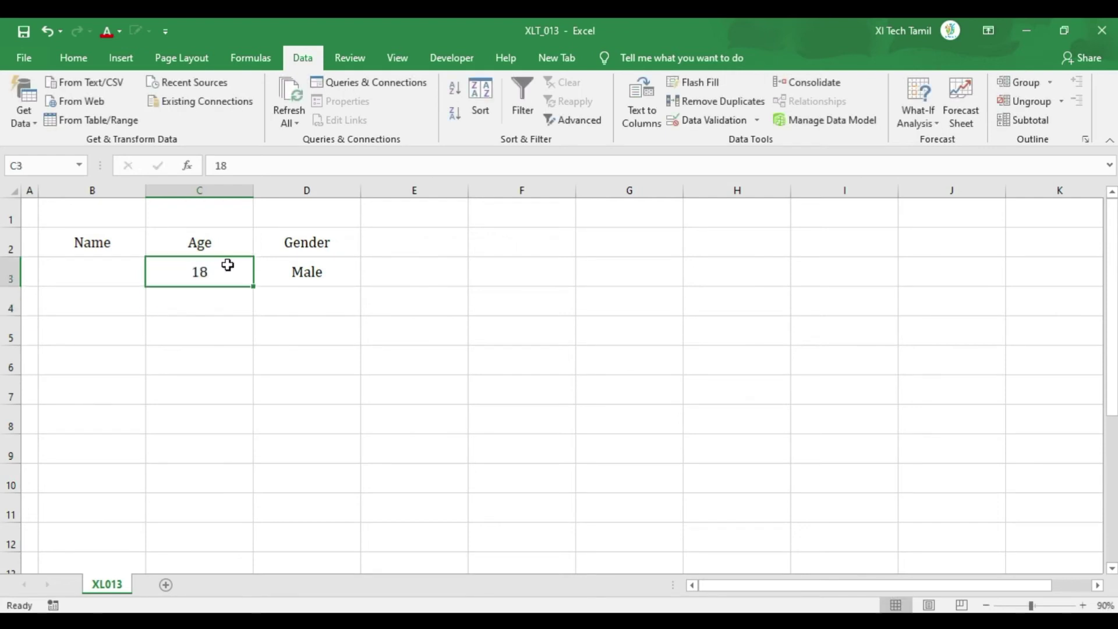
double_click(227, 267)
type(".5")
key("Return")
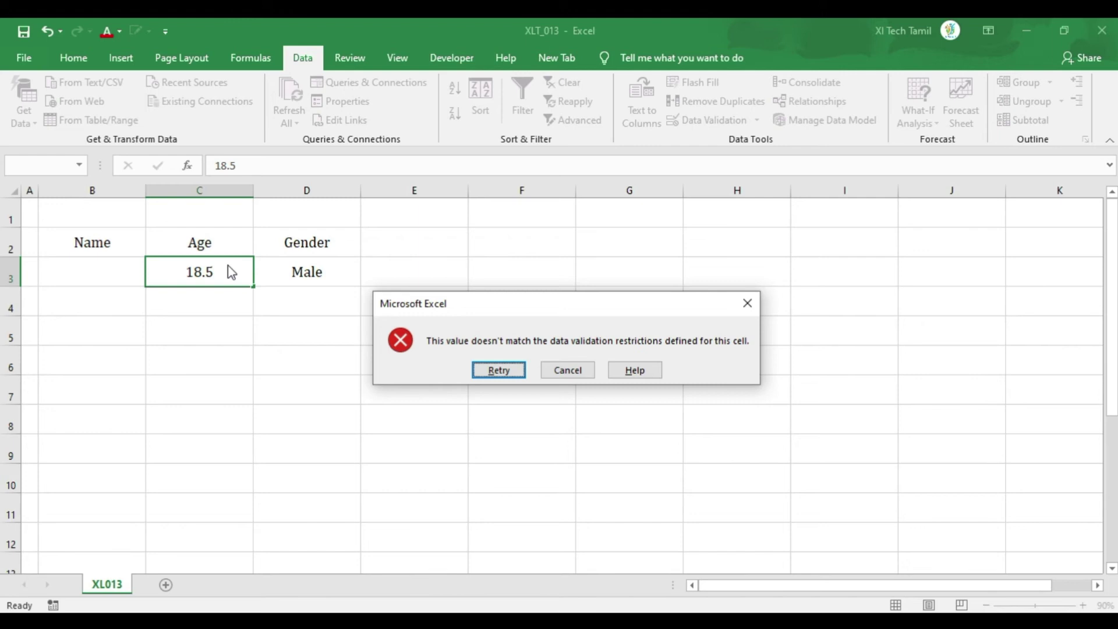
key("Return")
type("28")
key("Return")
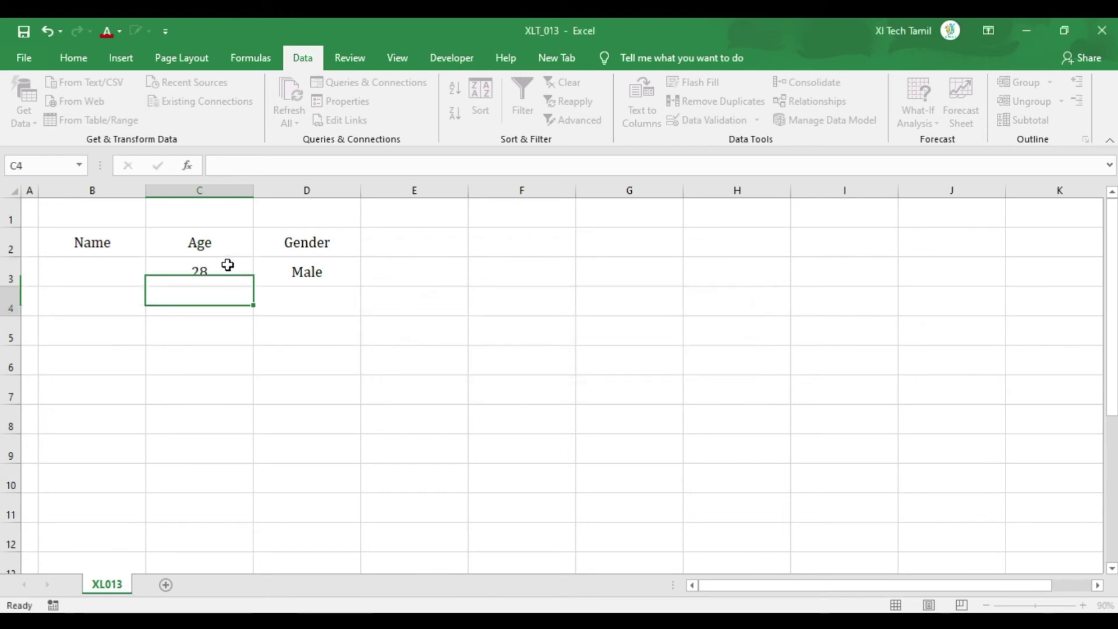
left_click(227, 265)
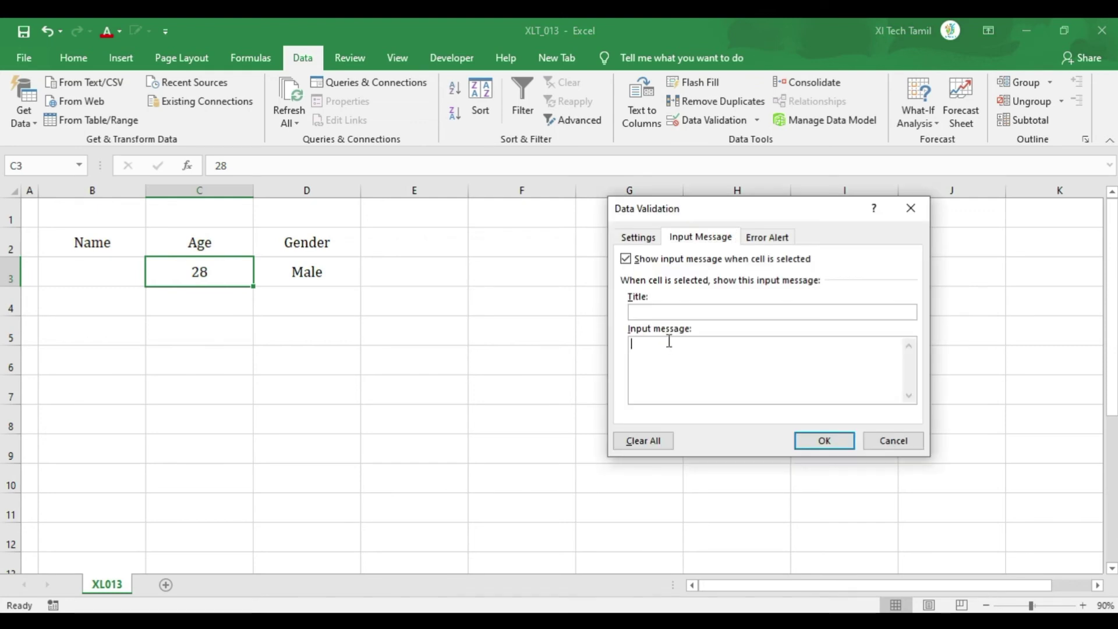
- Set the age rule's error alert message to 'Age should be >=18'
left_click(765, 239)
left_click(793, 352)
type("Age sh")
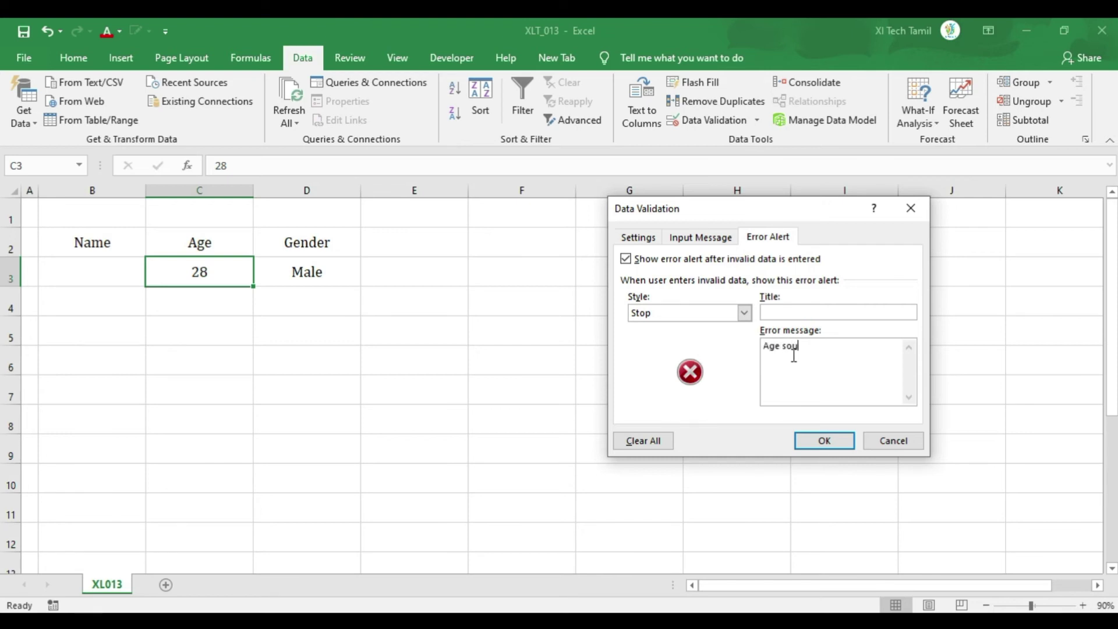
type("ould be >=18")
left_click(844, 438)
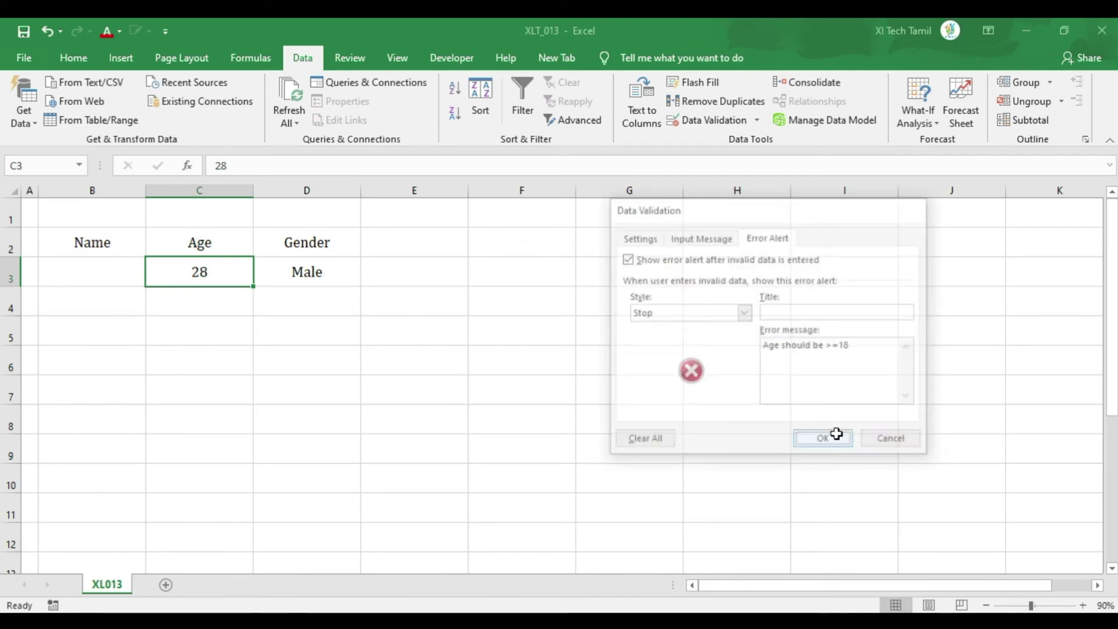
- Test with 15 in C3, retry after the error, then enter 25 and move to B3
type("15")
key("Return")
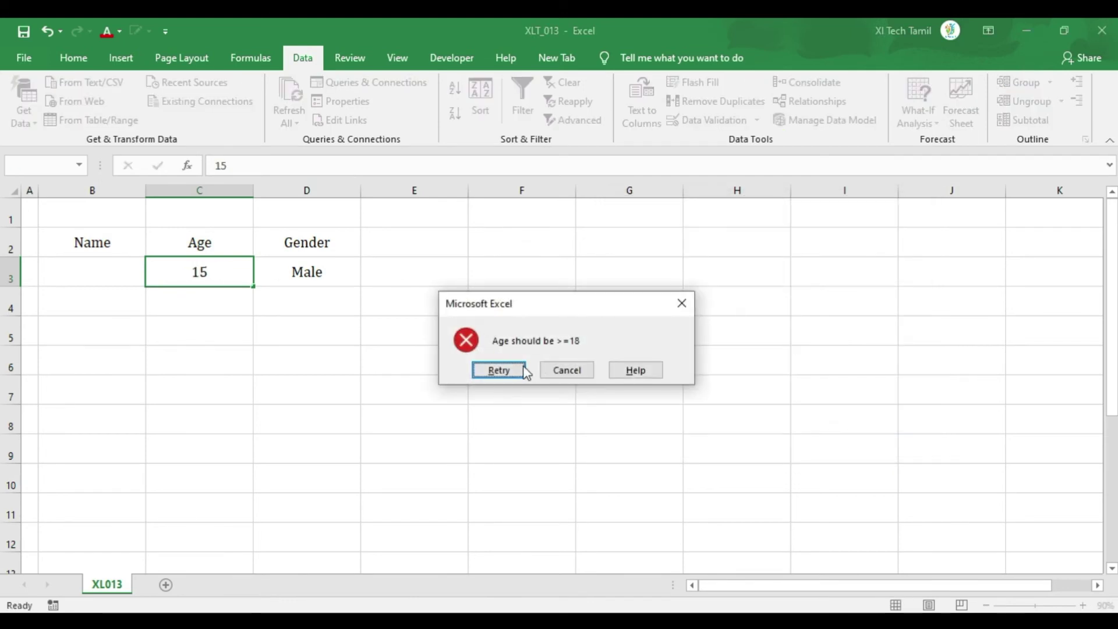
left_click(499, 369)
type("25")
key("Return")
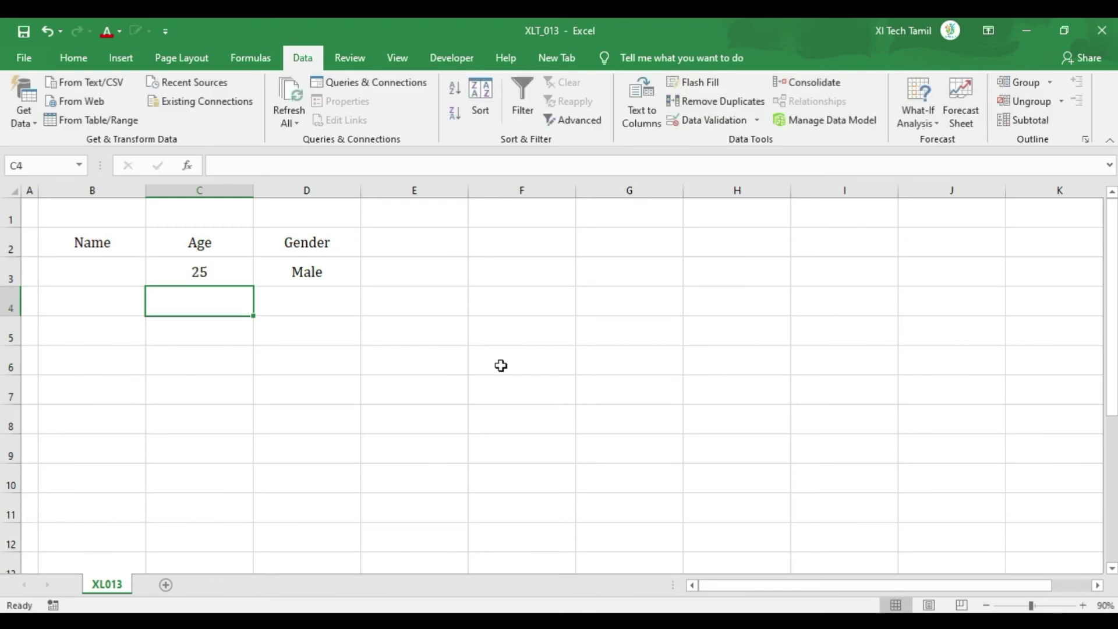
key("Up")
key("Left")
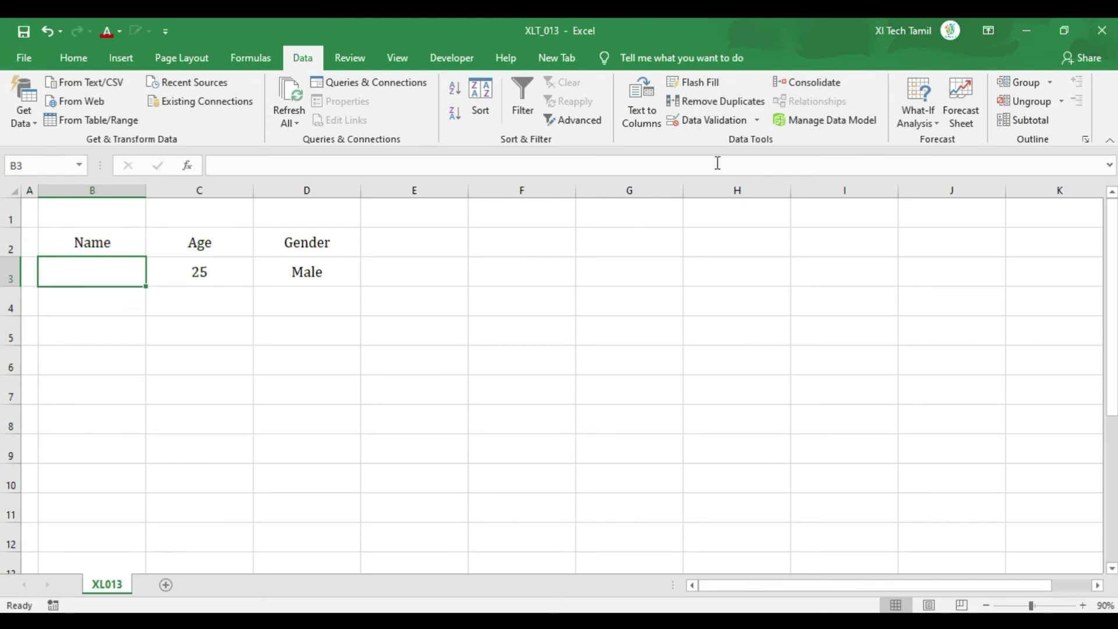
- Restrict B3 to text length greater than or equal to 3
left_click(697, 125)
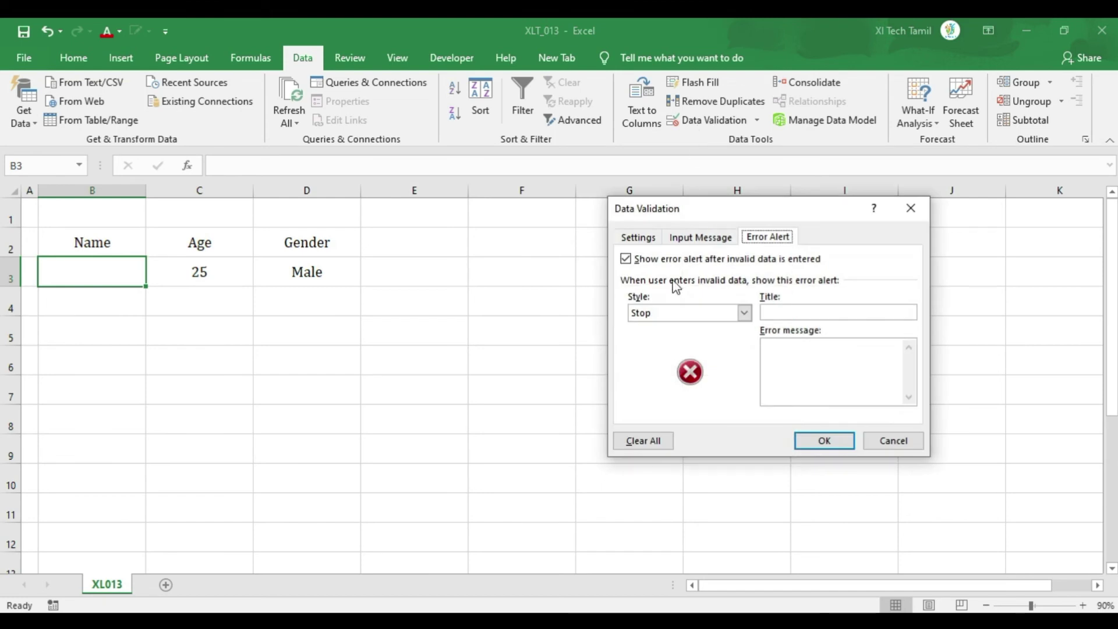
left_click(638, 238)
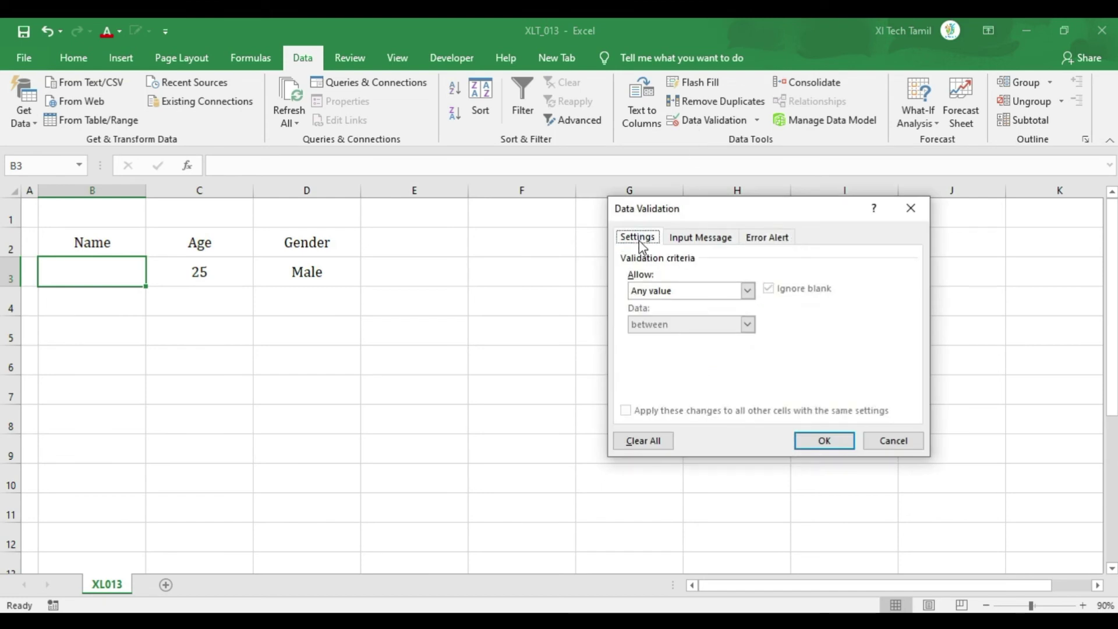
left_click(671, 292)
left_click(652, 371)
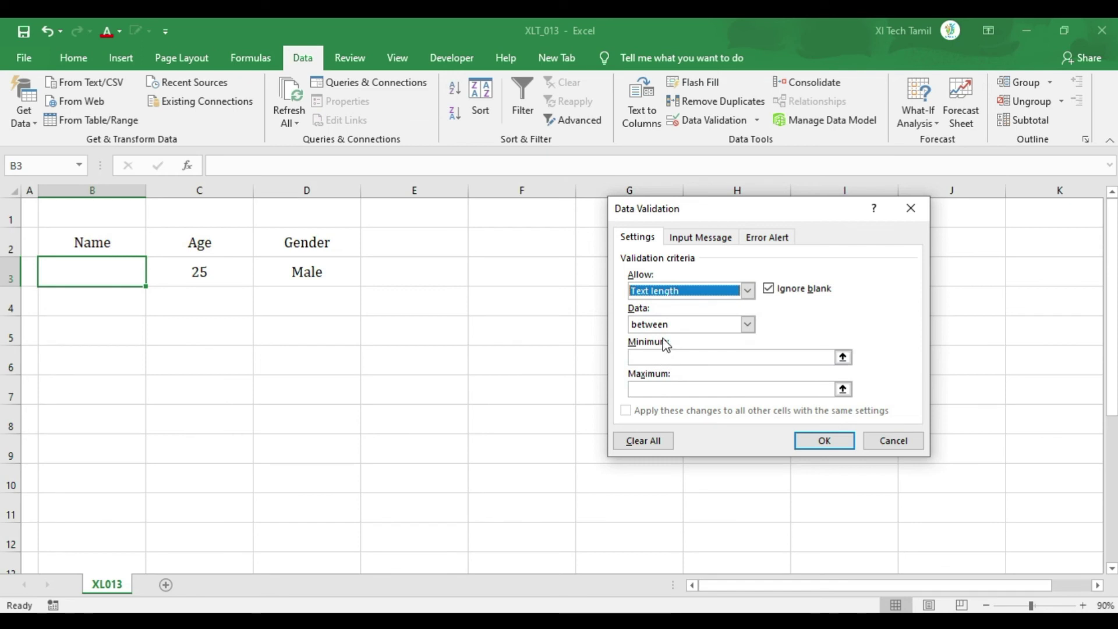
left_click(657, 326)
left_click(646, 408)
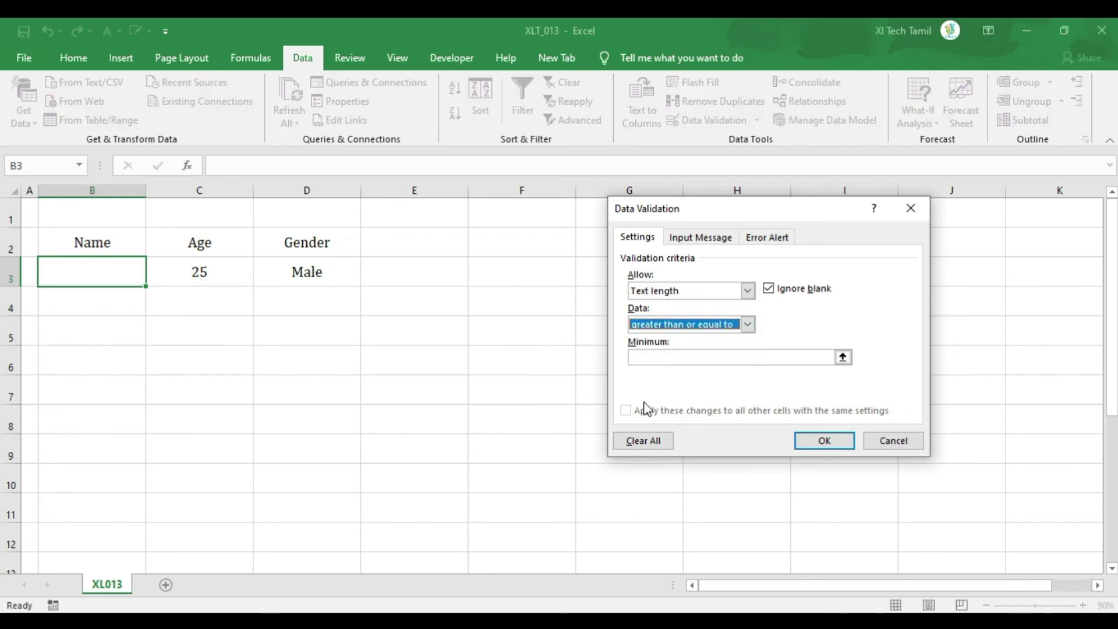
left_click(654, 360)
type("3")
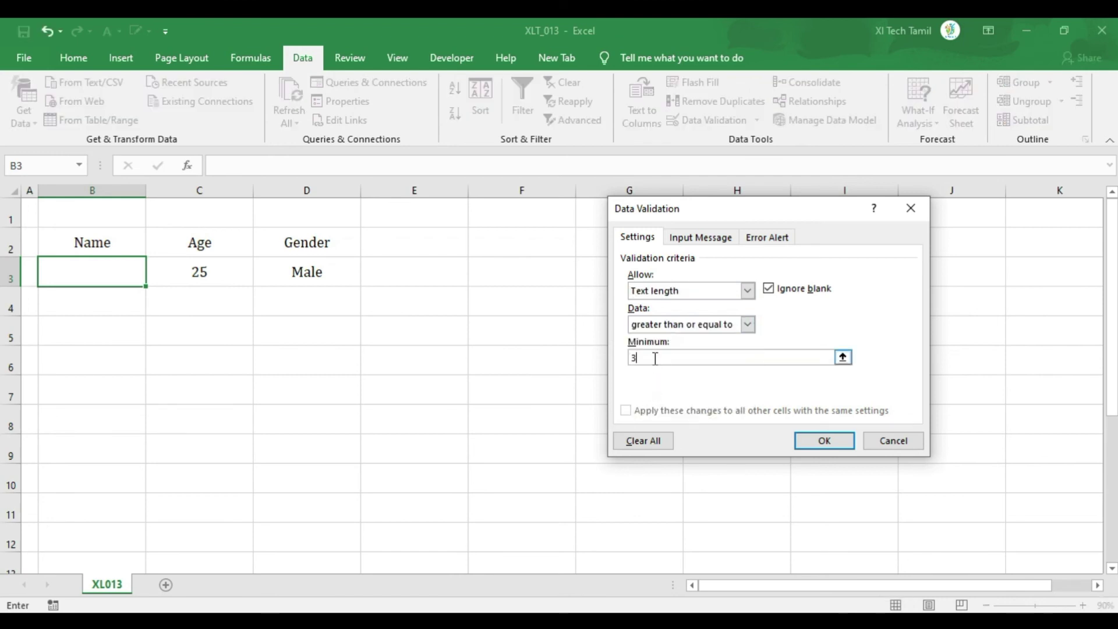
left_click(806, 447)
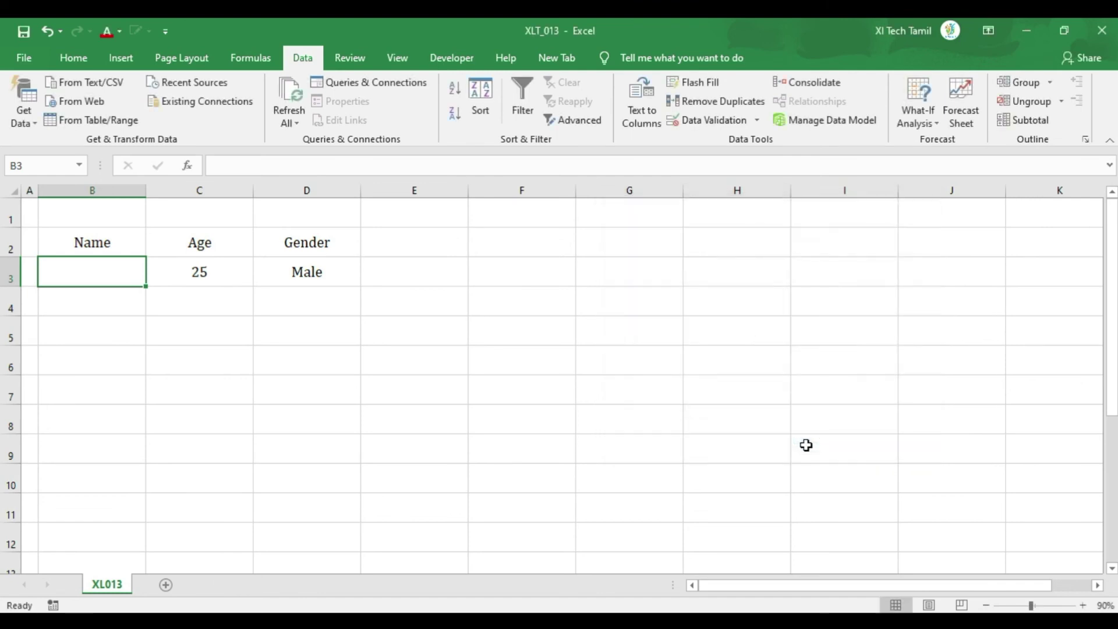
- Enter a two-letter name in B3, retry after the rejection, and enter a three-letter name
type("Ar")
key("Return")
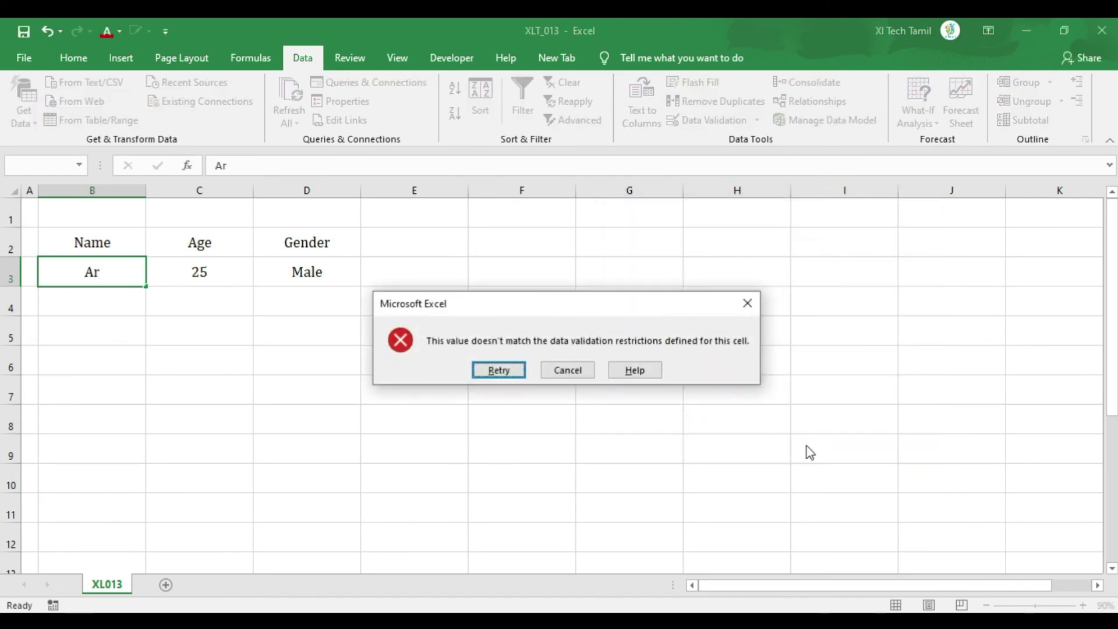
key("Return")
type("Ara")
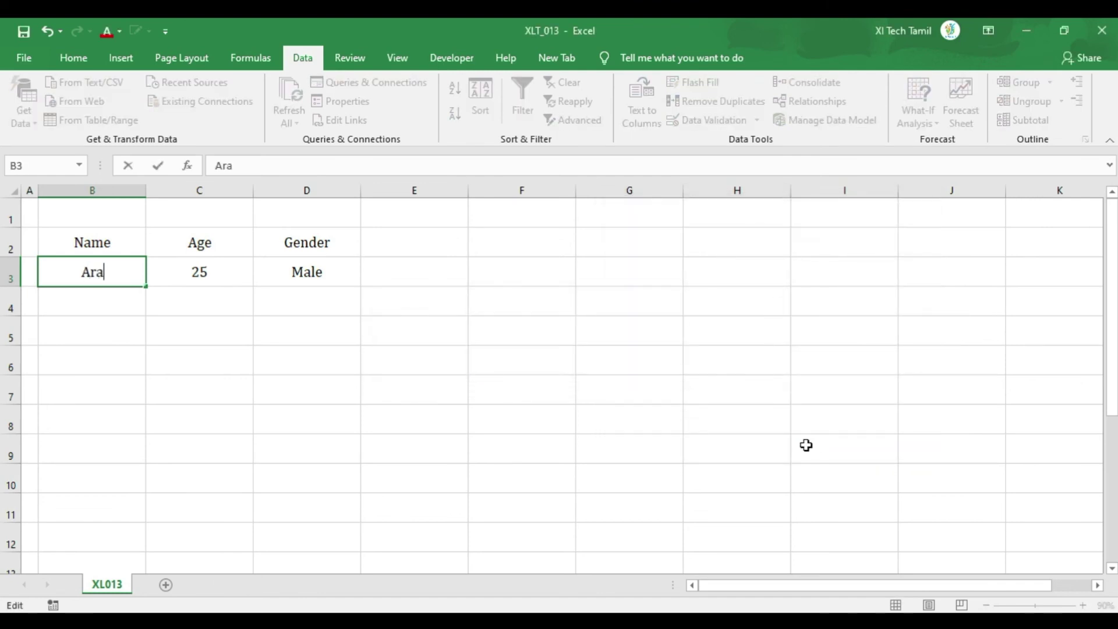
key("Return")
- Test a longer name and a very long random string, then restore the three-letter name in B3
key("Up")
type("Aravindan")
key("Return")
key("Up")
type("djeoarewoweireworewrewrewrwerewrwerwerw")
key("Return")
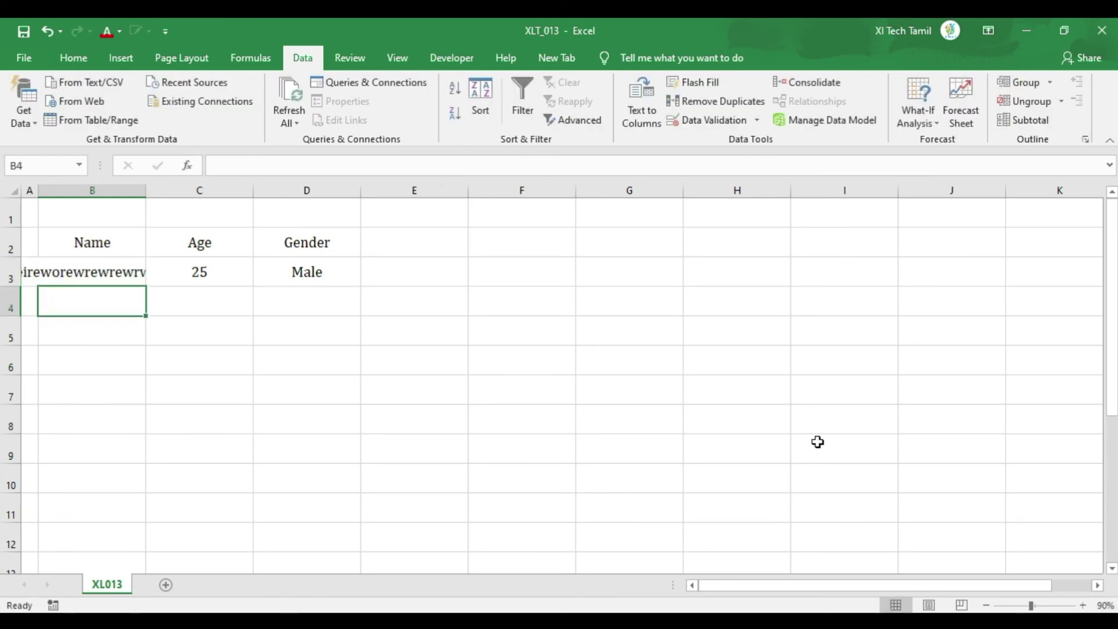
key("Up")
type("Ara")
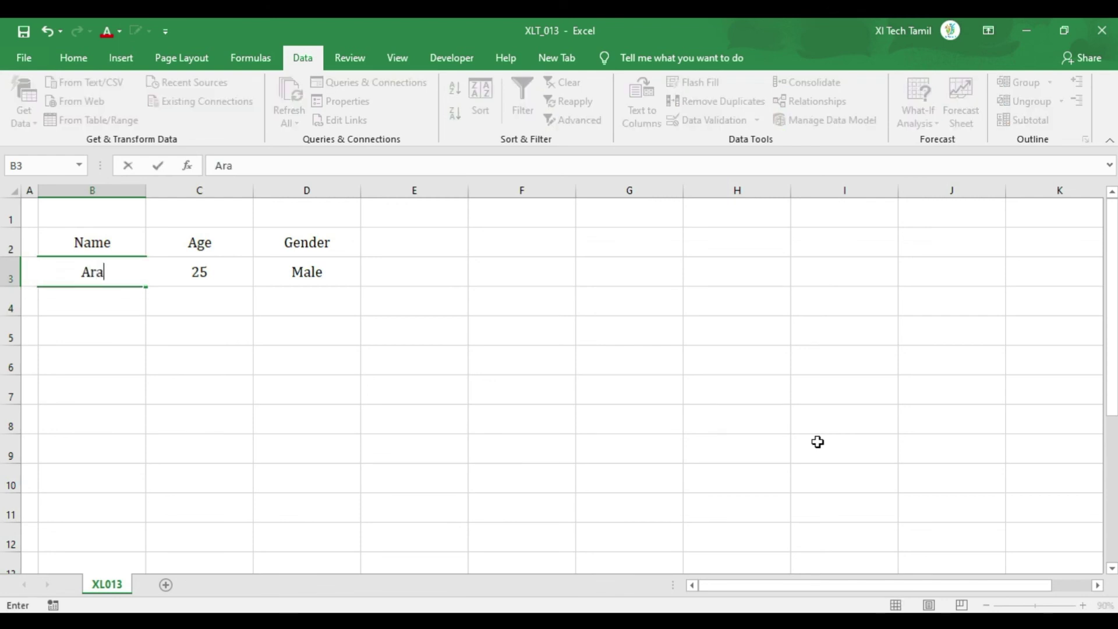
key("Return")
key("Up")
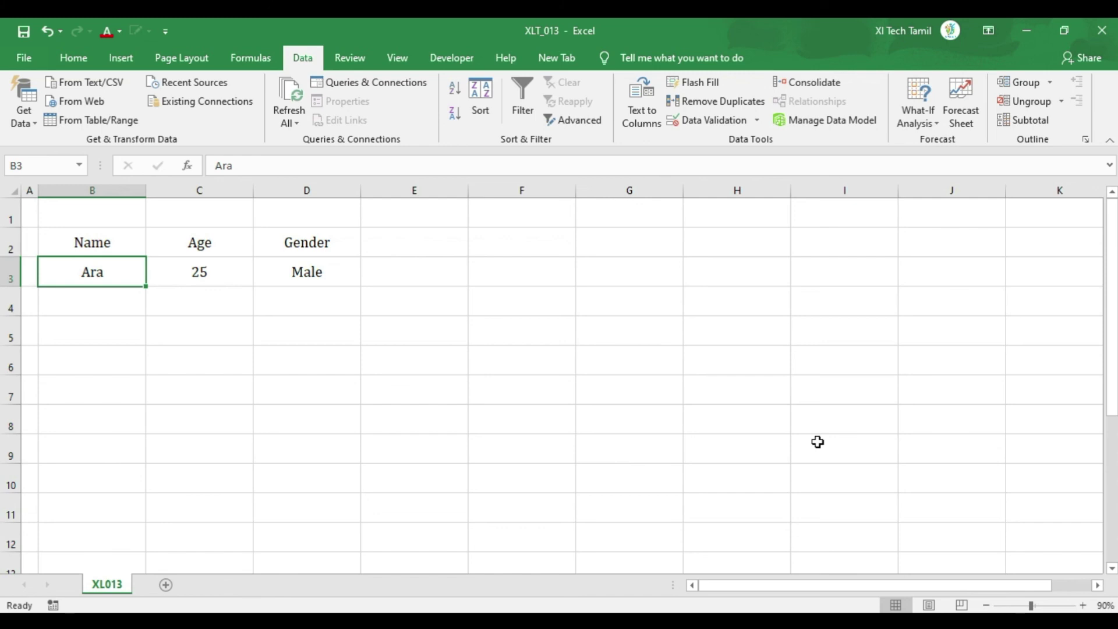
- Reopen Data Validation for B3 and expand the Allow list to review its text-length rule
left_click(708, 119)
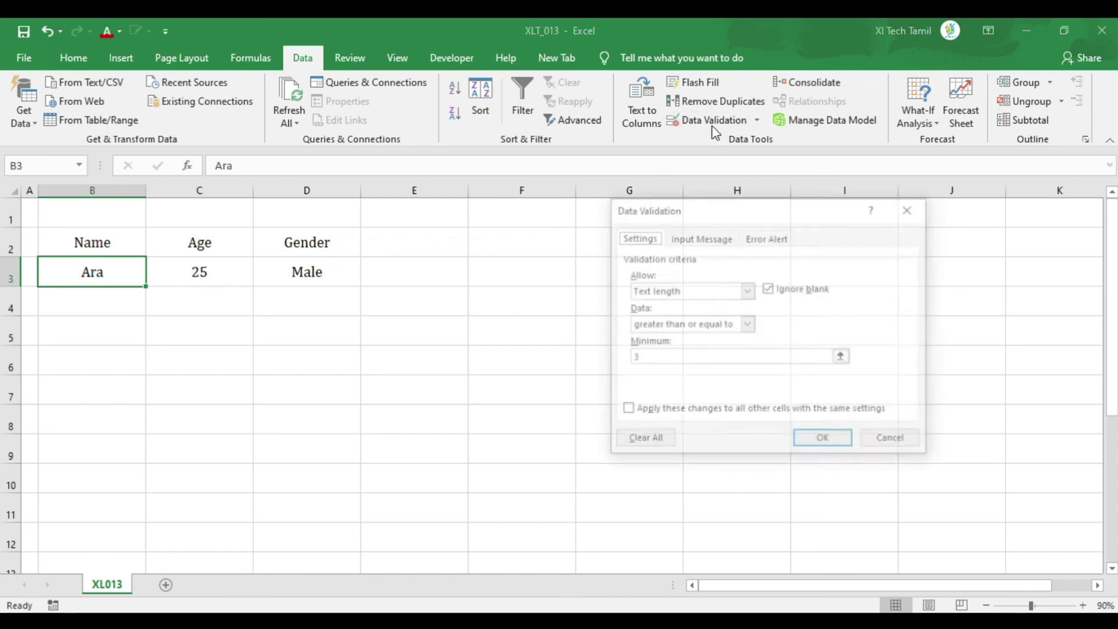
left_click(657, 291)
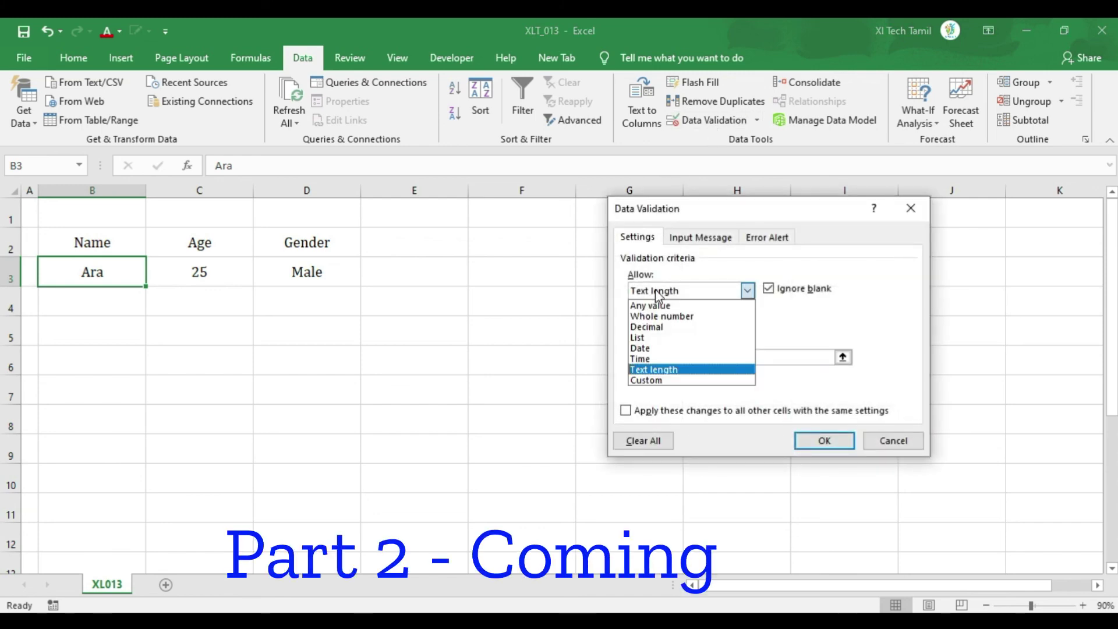